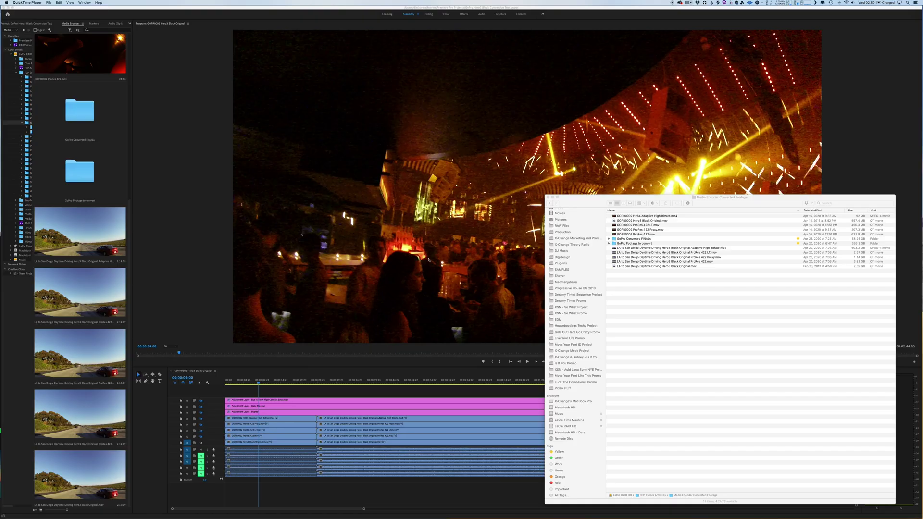
- Browse the GoPro Converted FINALs and GoPro Footage to convert folders and the GOPR0002 H264 file
click(655, 240)
click(655, 239)
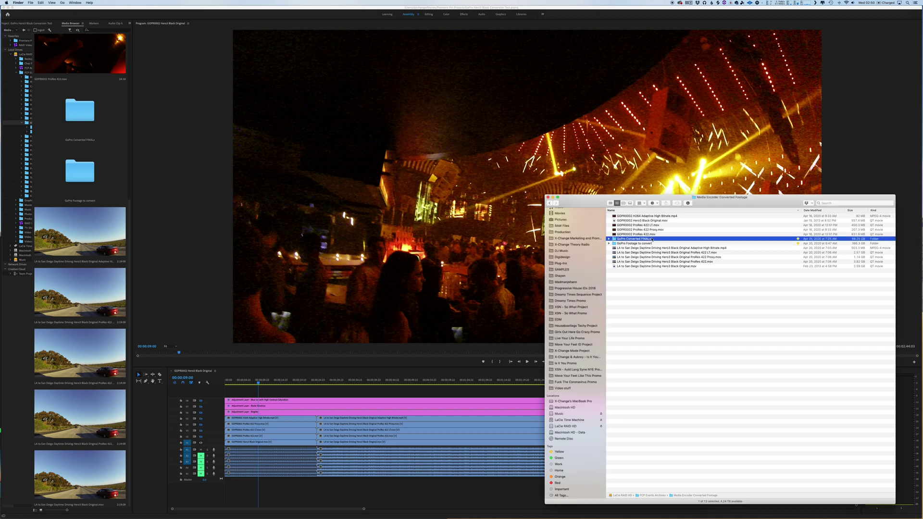
click(655, 243)
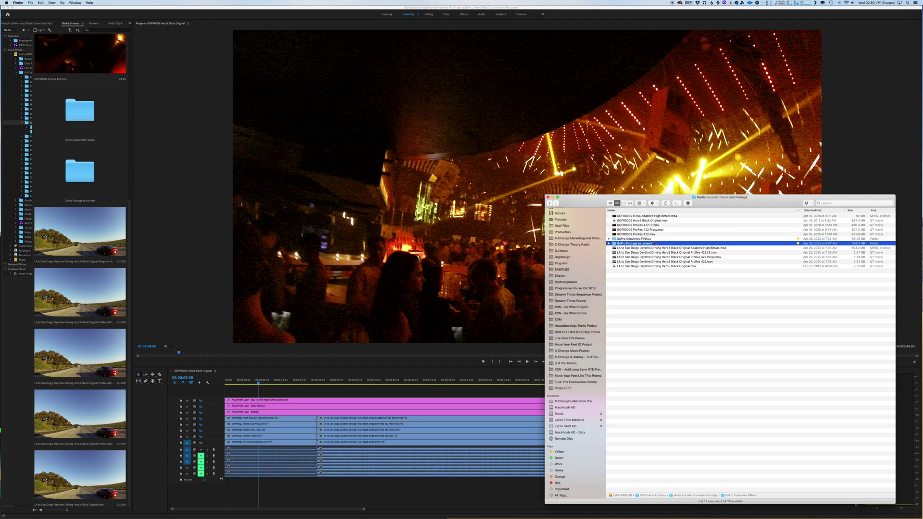
click(811, 240)
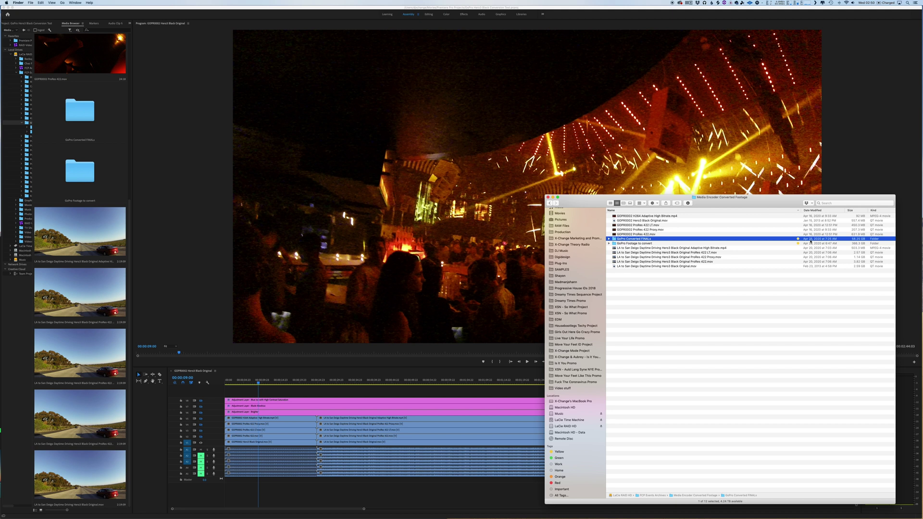
click(667, 216)
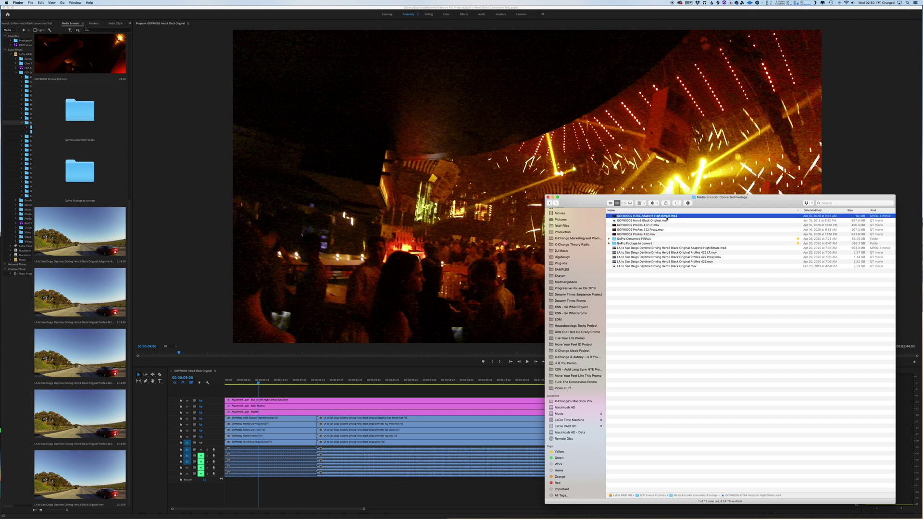
click(667, 266)
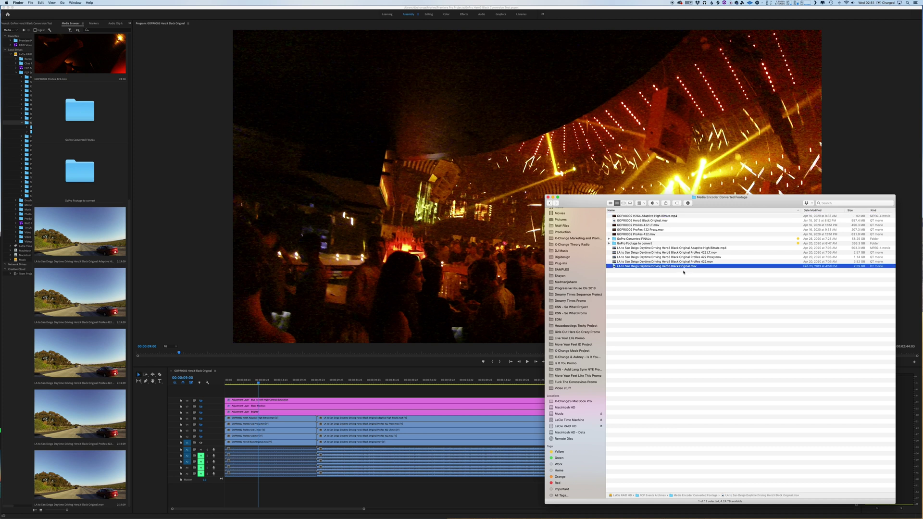
- Reselect the original LA to San Diego clip and step through its ProRes 422, Proxy and LT versions
click(683, 272)
click(664, 268)
key(Up)
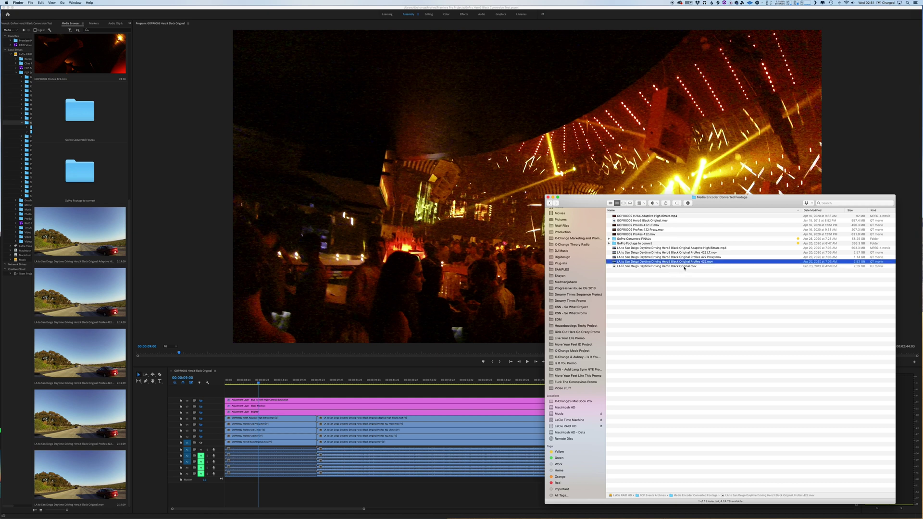
key(Up)
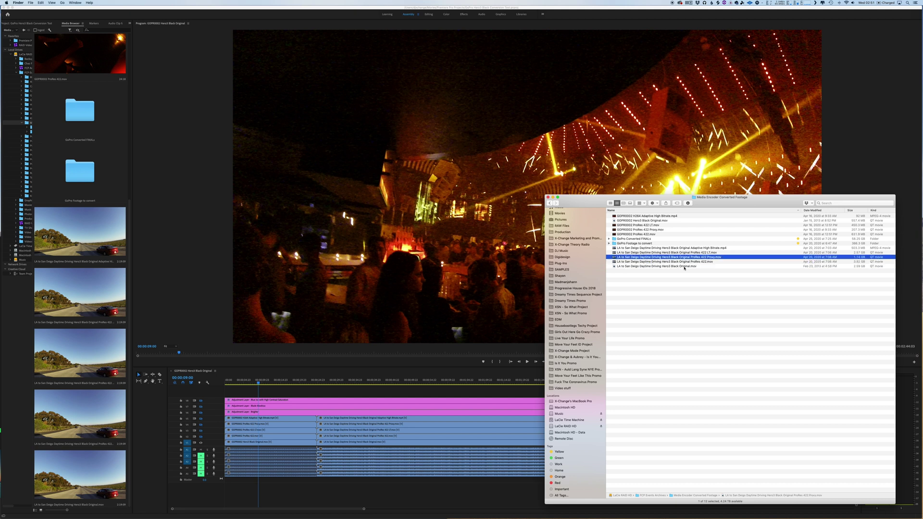
key(Up)
key(Up)
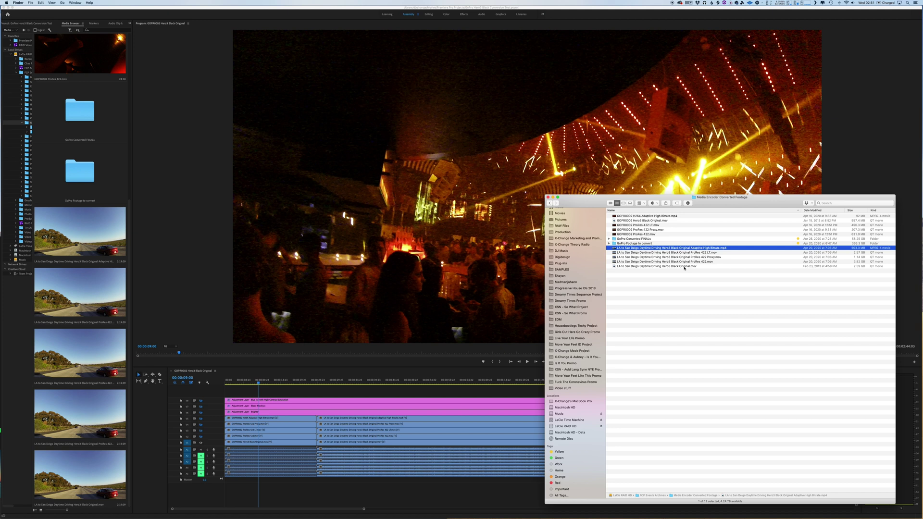
- Select all five GOPR0002 conversions, deselect them, and return to the Premiere Pro timeline
click(660, 235)
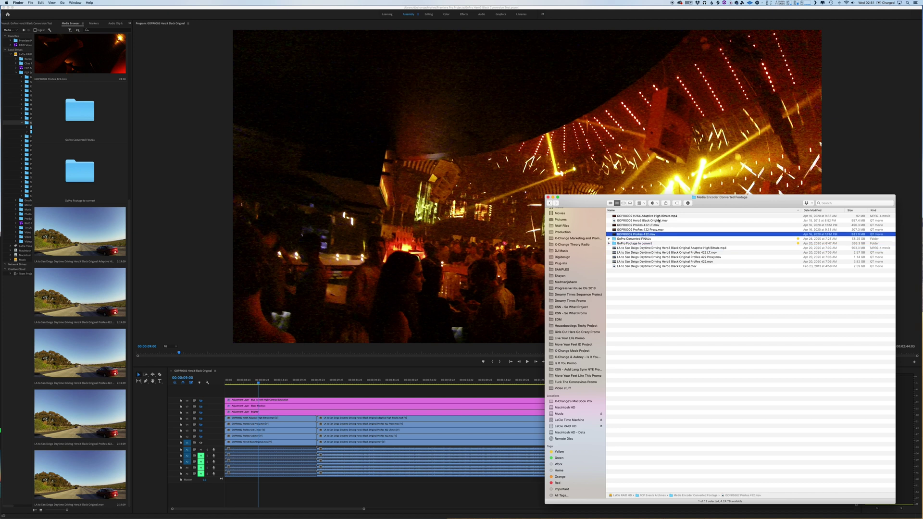
shift+click(656, 217)
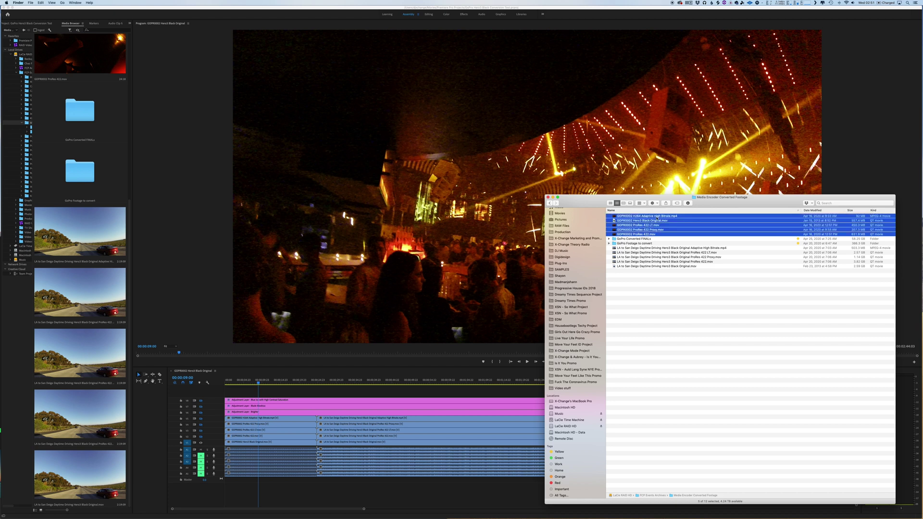
click(650, 282)
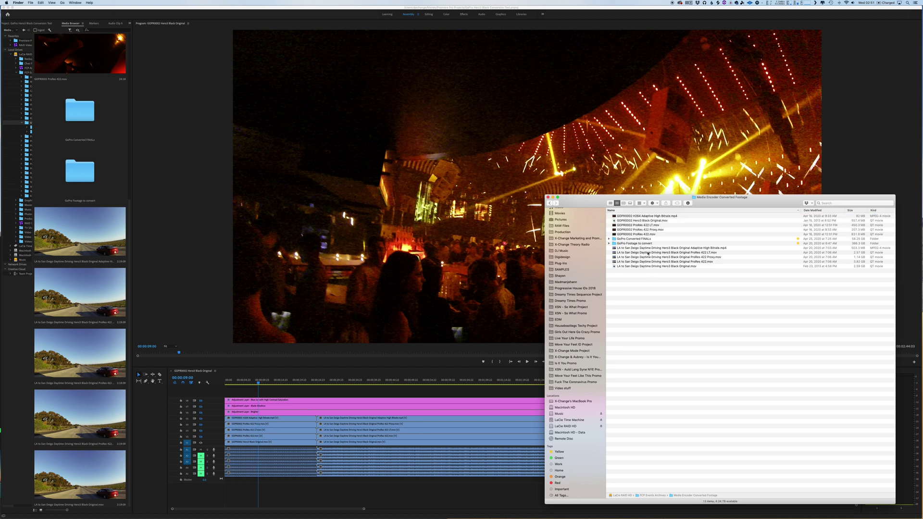
click(364, 18)
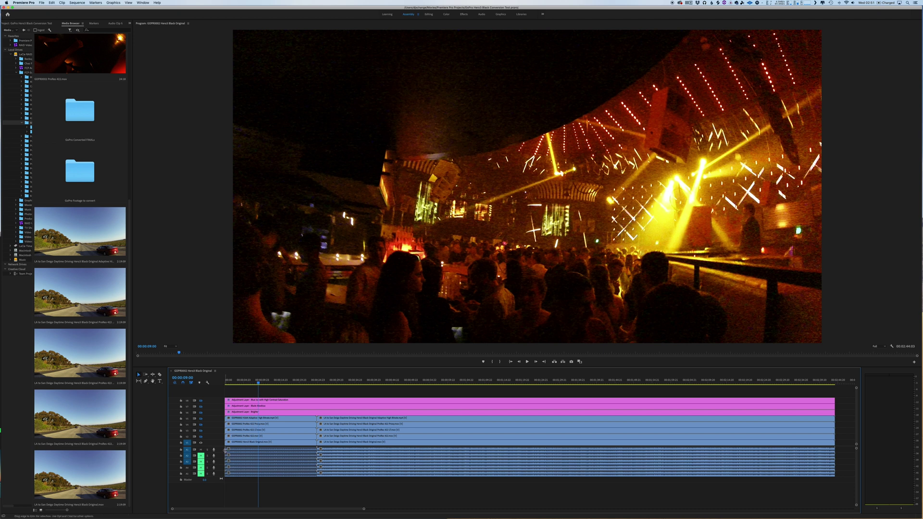
click(250, 443)
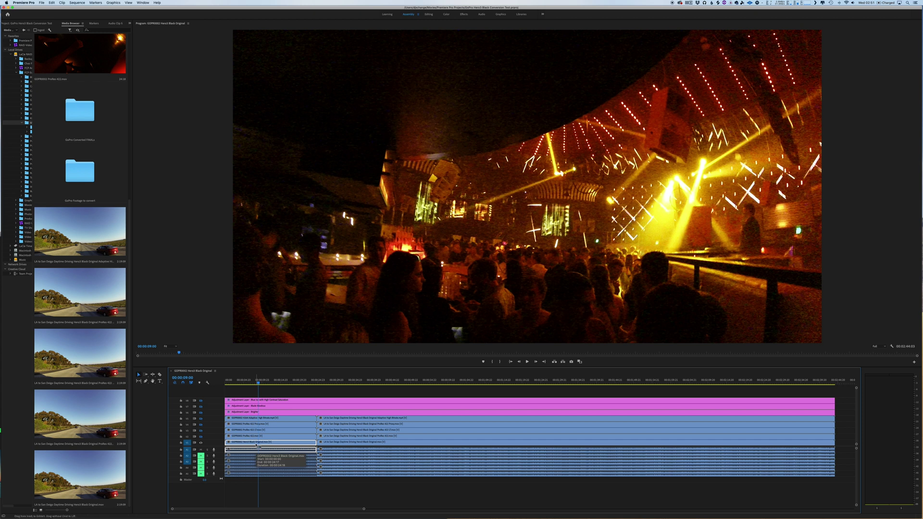
key(super+Tab)
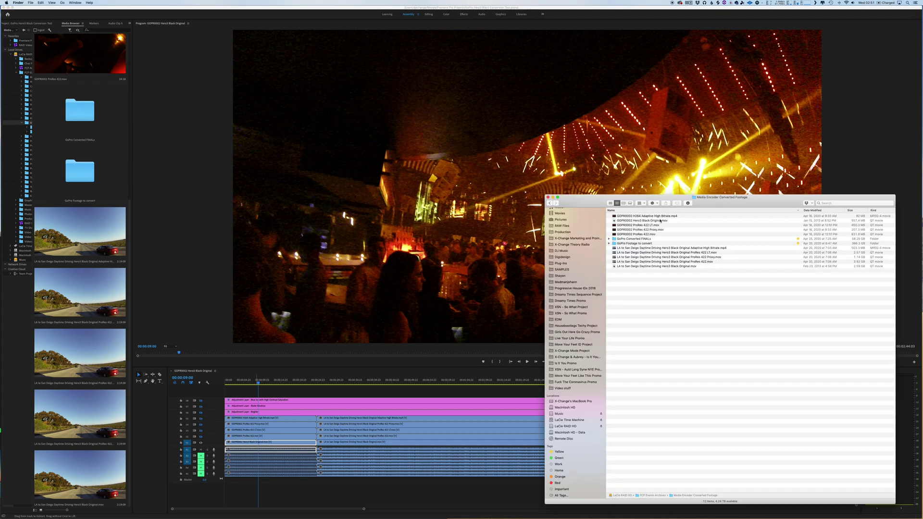
click(664, 221)
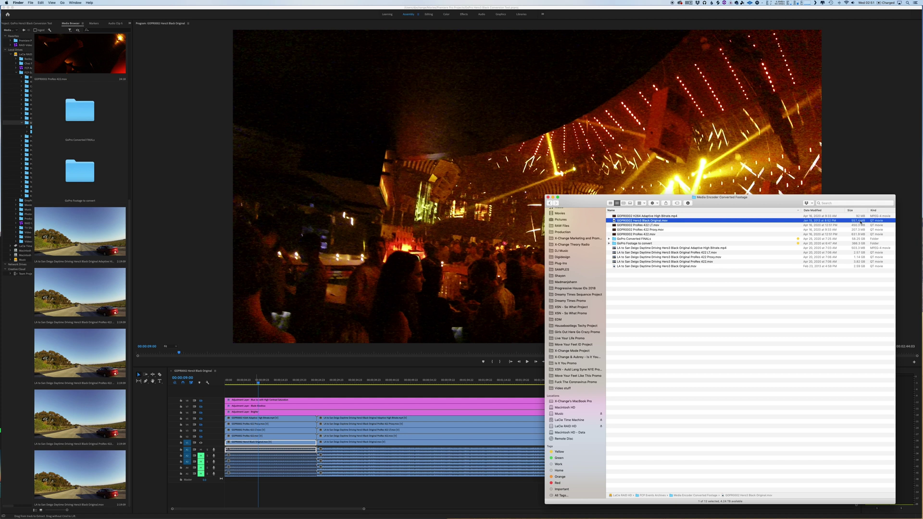
key(super+i)
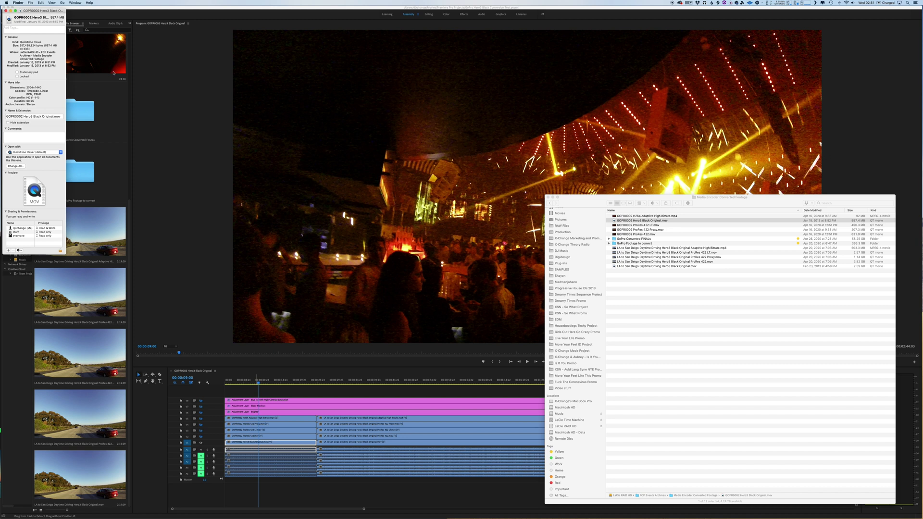
key(super+w)
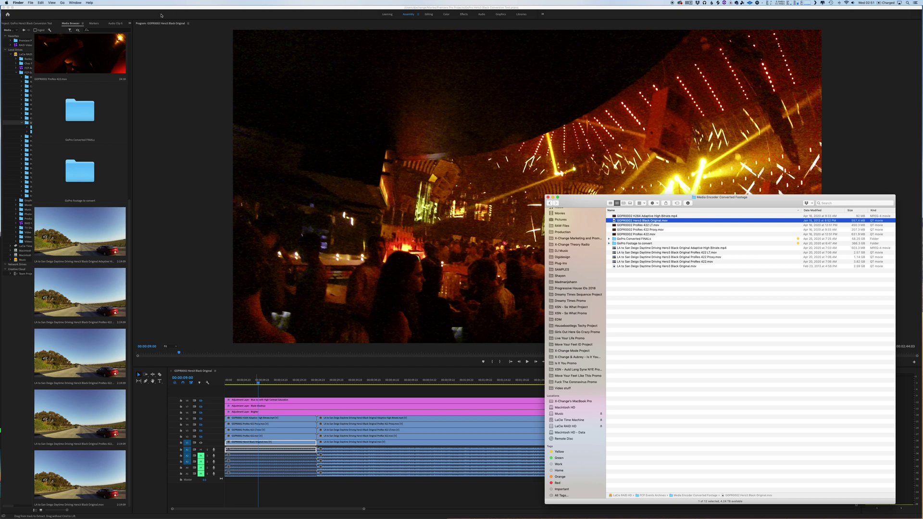
click(161, 16)
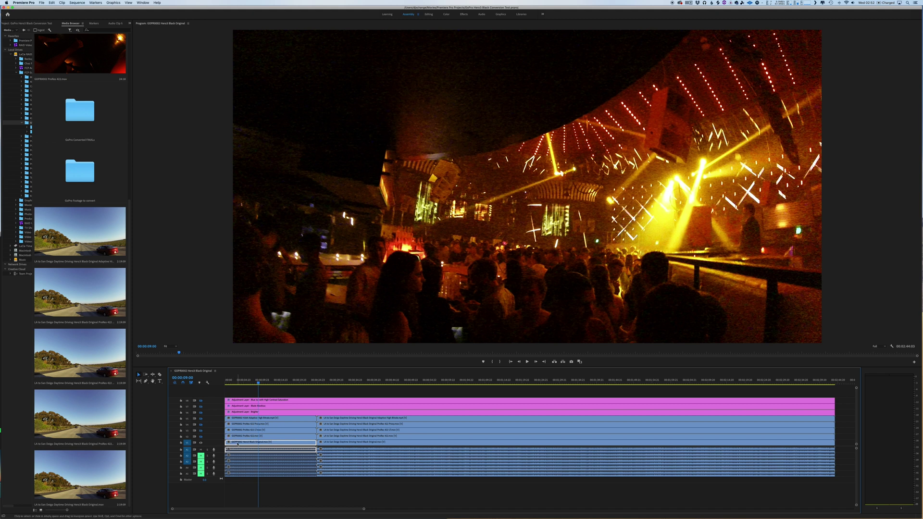
- Select the clips on tracks V1 through V5 to identify each codec layer
click(253, 435)
click(257, 431)
click(263, 424)
click(268, 419)
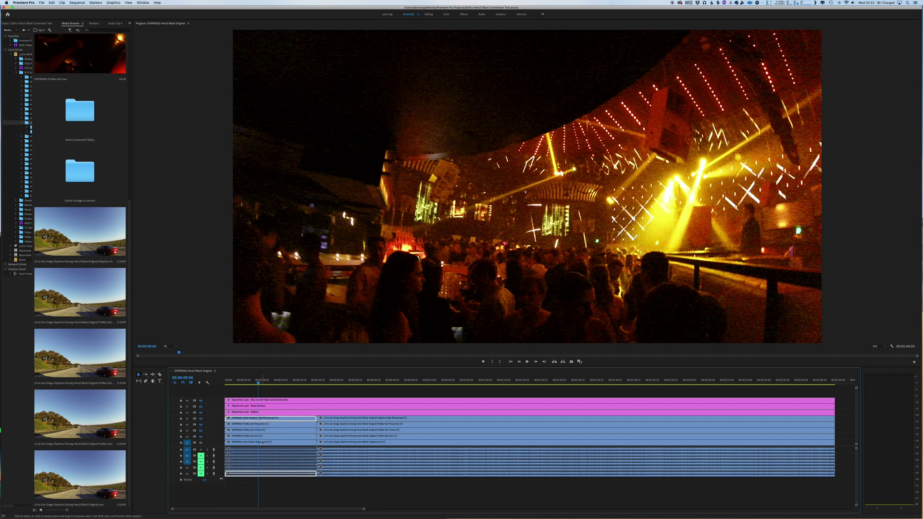
click(262, 441)
click(263, 437)
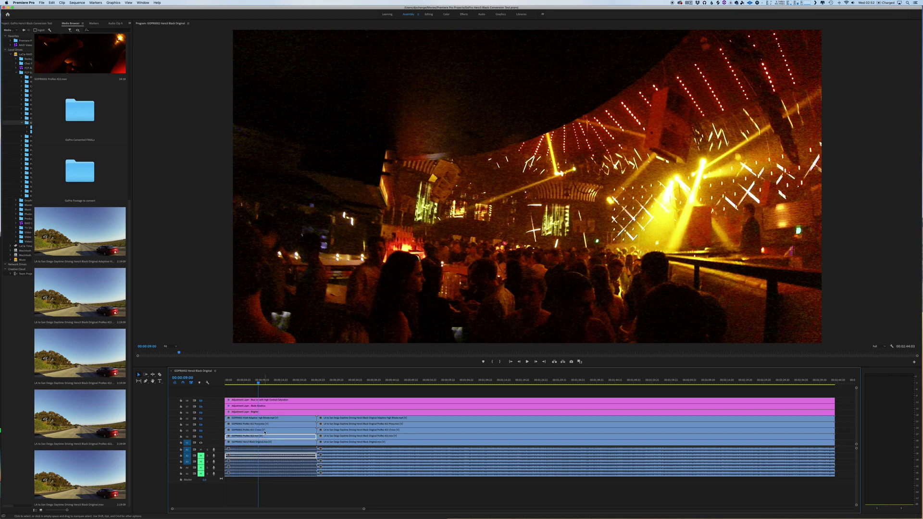
click(264, 431)
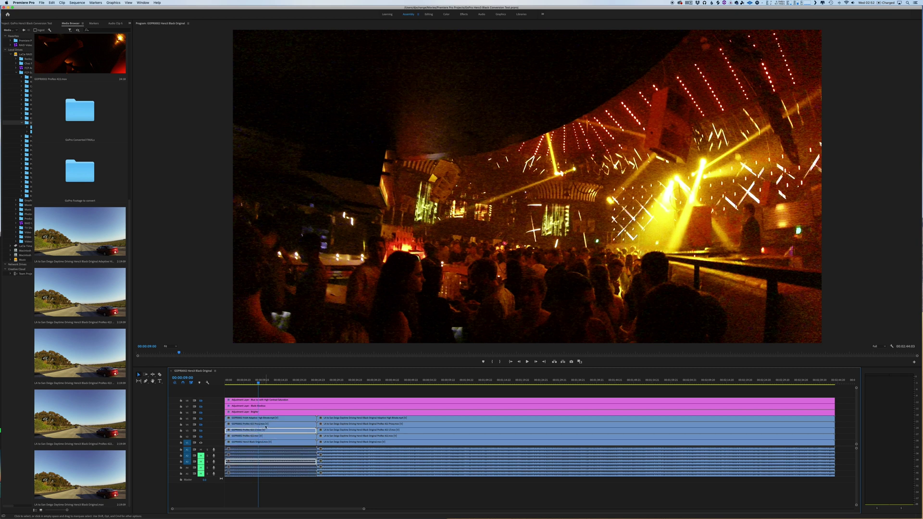
click(269, 418)
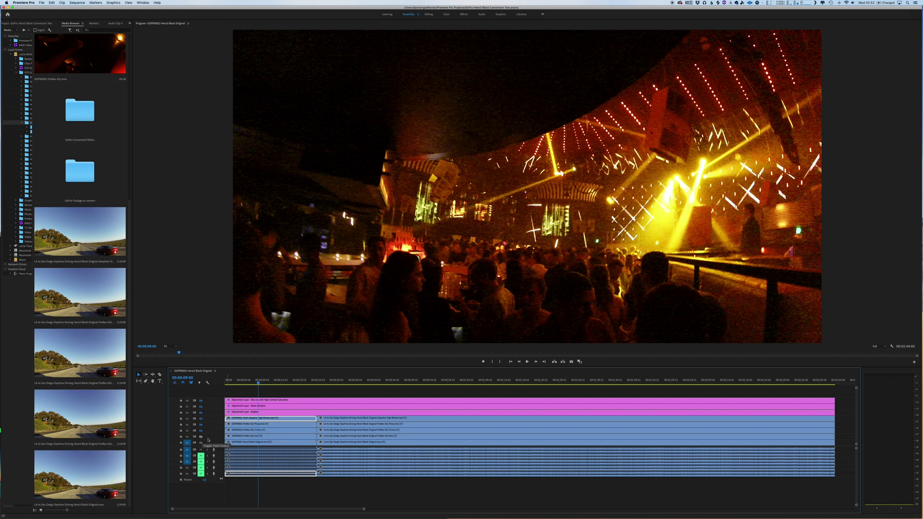
- Show the Original clip and toggle the ProRes 422 track on and off to compare
click(241, 442)
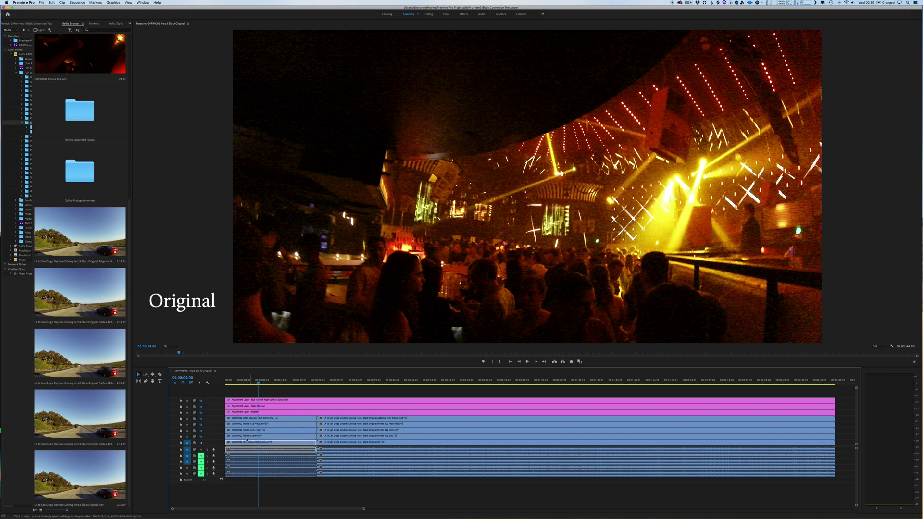
click(201, 437)
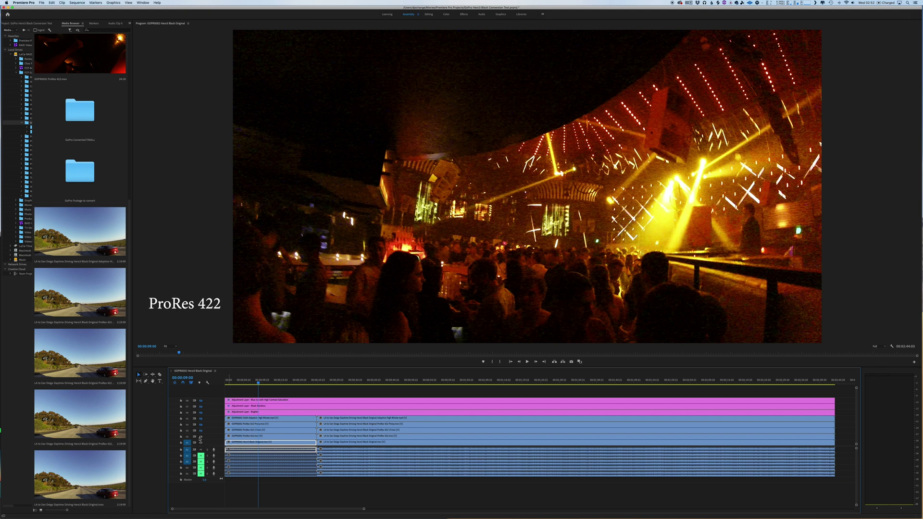
click(201, 438)
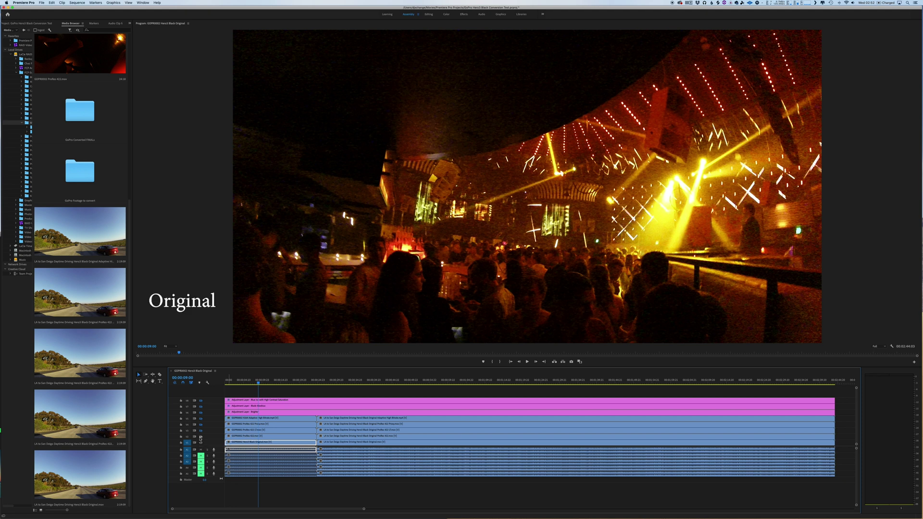
click(200, 437)
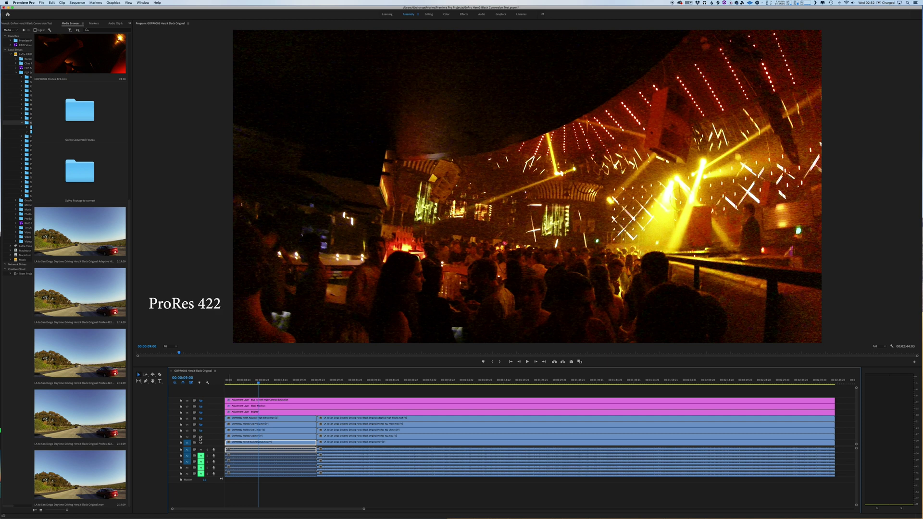
click(200, 438)
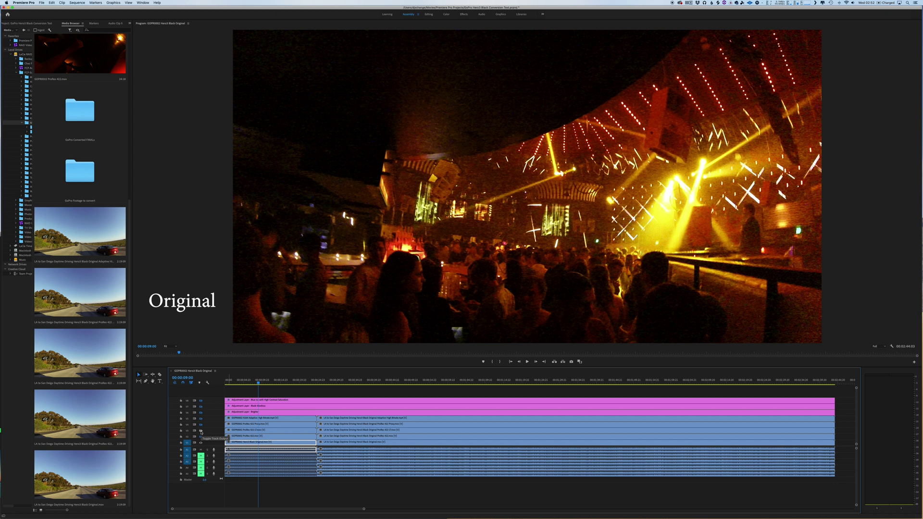
- Toggle the ProRes 422 LT, Proxy and H.264 AHB layers against Original, leaving all hidden
click(201, 432)
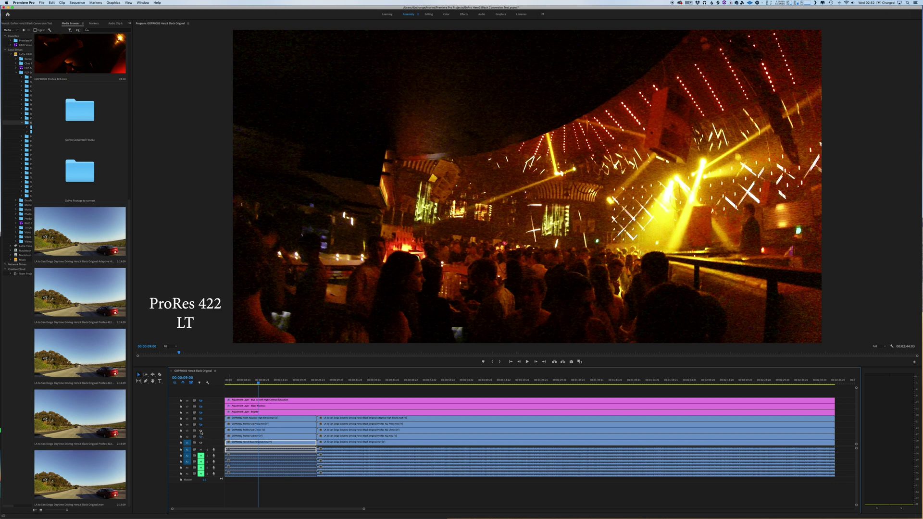
click(201, 431)
click(201, 425)
click(202, 426)
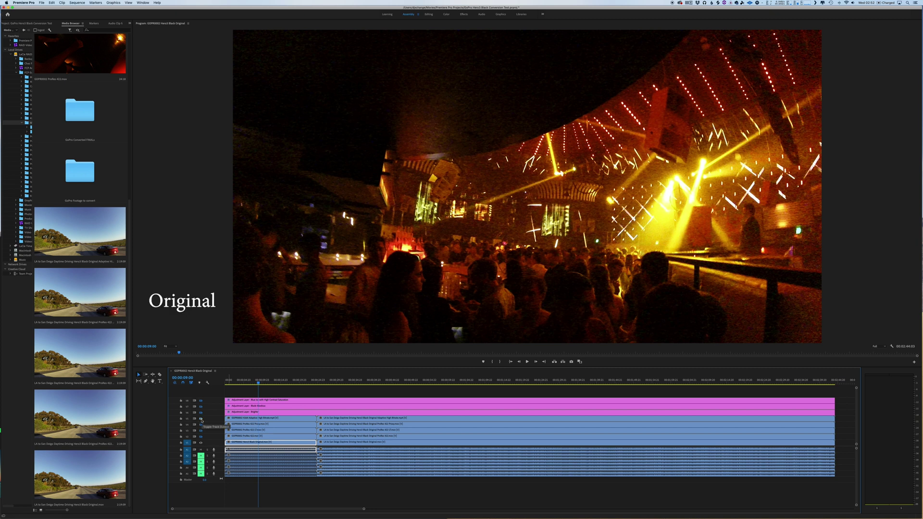
click(201, 419)
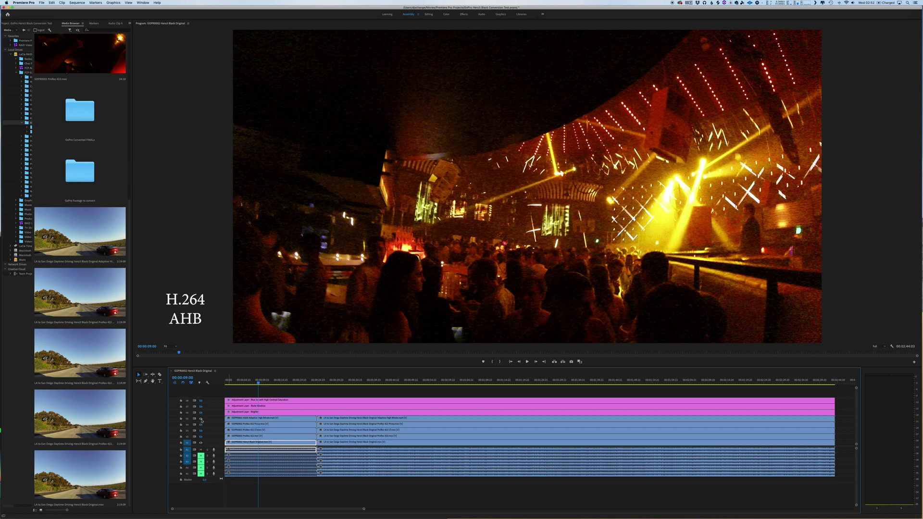
click(201, 420)
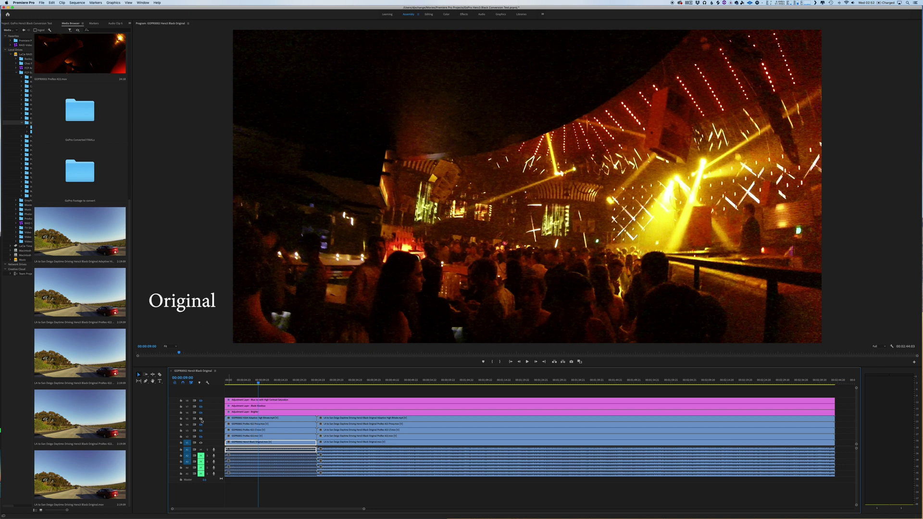
click(201, 420)
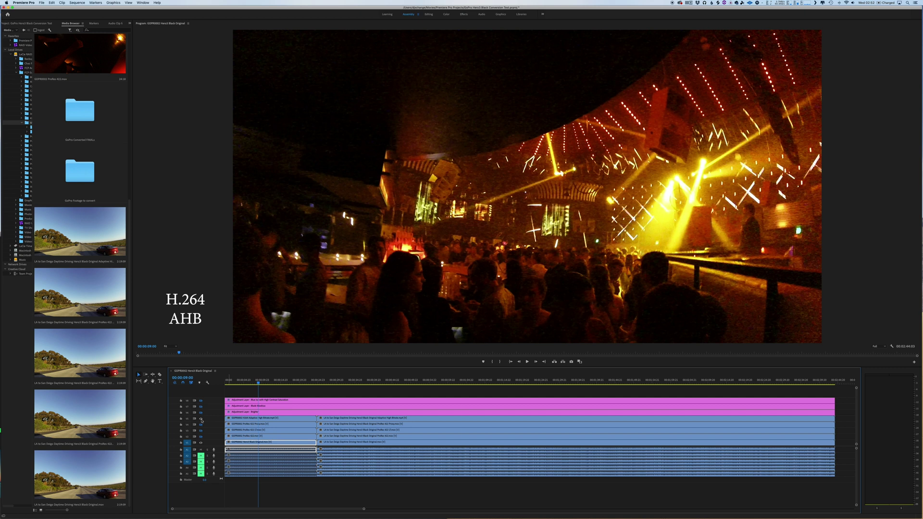
click(201, 420)
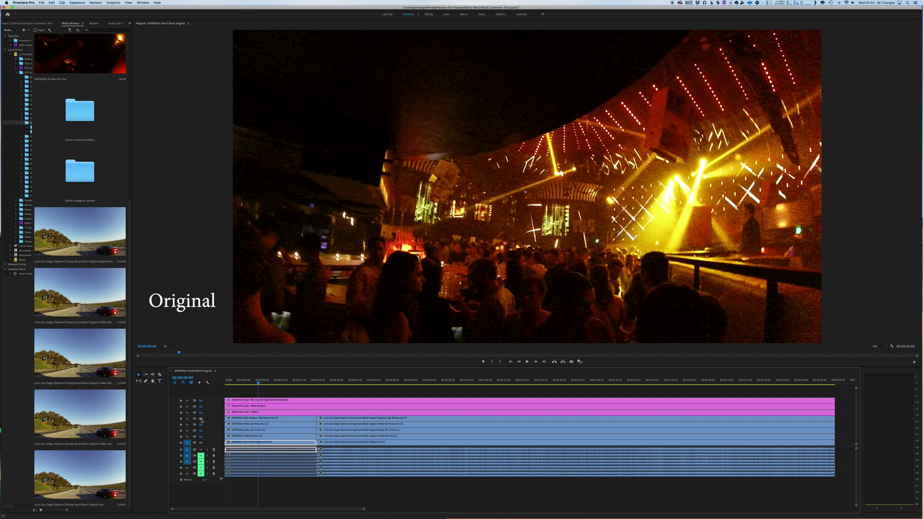
- Zoom the program view to 150%, compare H.264 AHB with Original, then select the Brighter layer
click(167, 346)
click(170, 383)
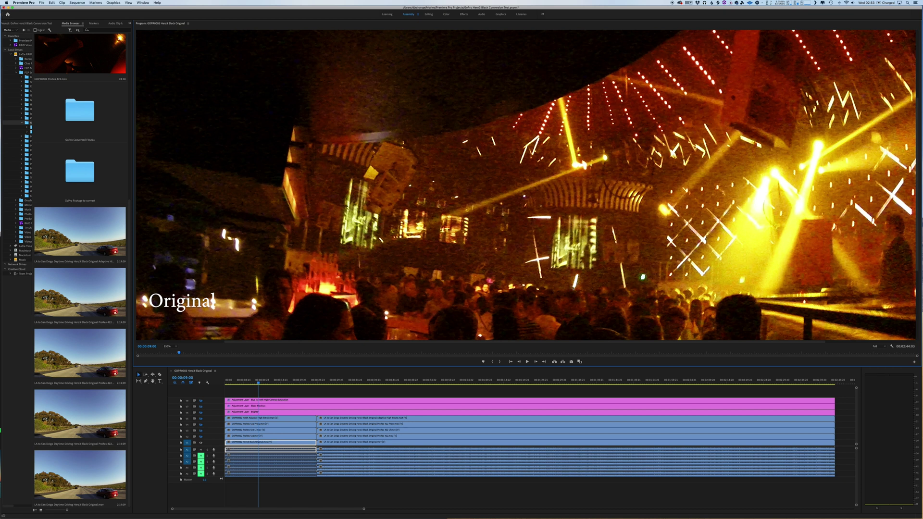
click(201, 419)
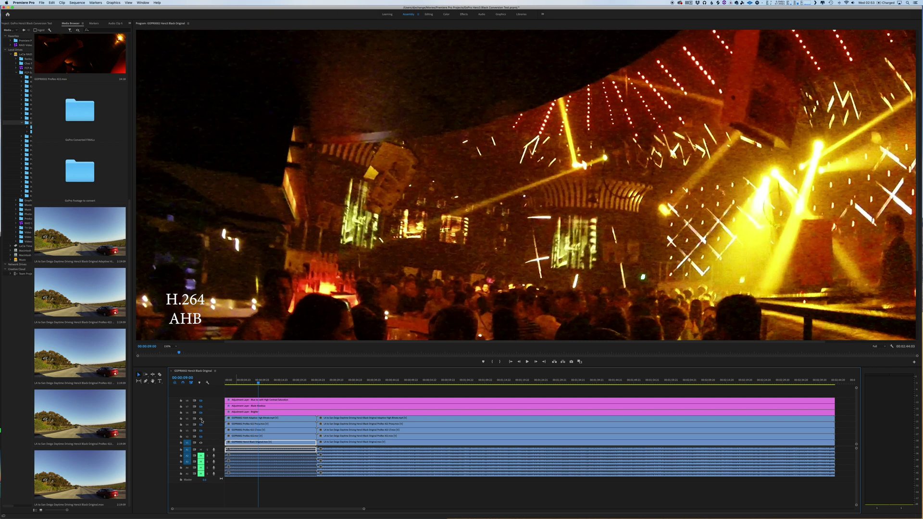
click(201, 419)
click(201, 419)
click(236, 412)
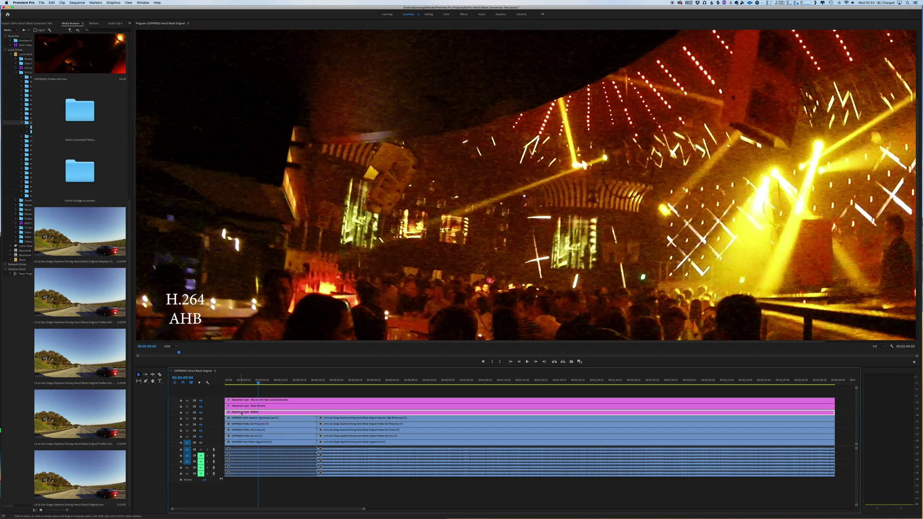
- Load the Brighter adjustment layer in the Color workspace and expand its Basic Correction settings
double_click(246, 412)
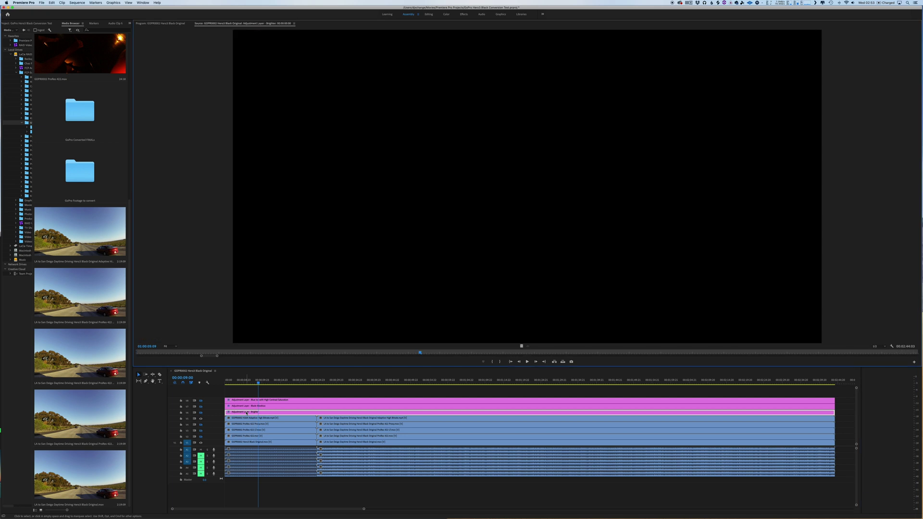
click(444, 15)
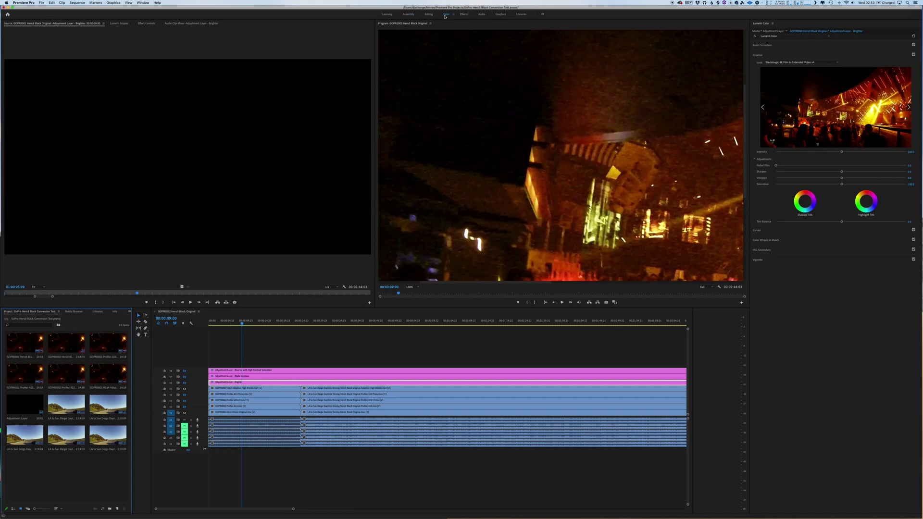
click(240, 383)
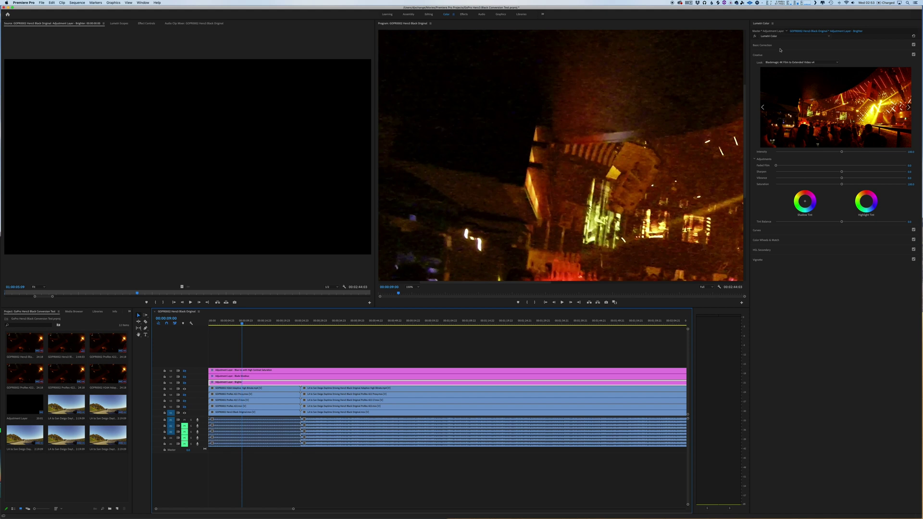
click(797, 230)
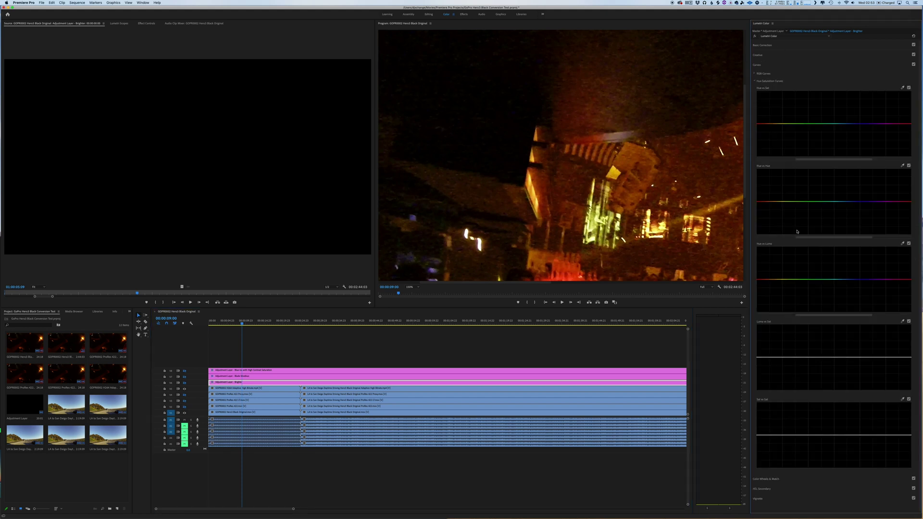
click(772, 45)
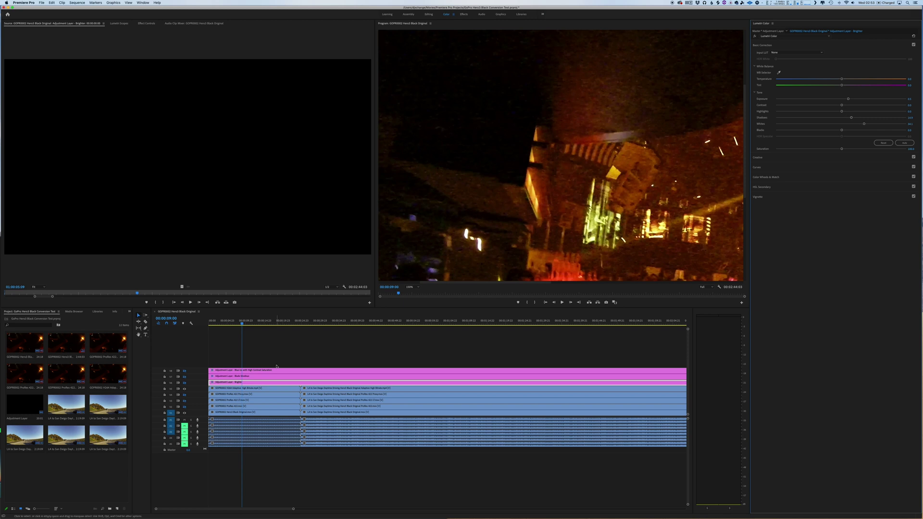
- Switch the Brighter layer's V6 track output on, compare it off, and leave it on
click(185, 383)
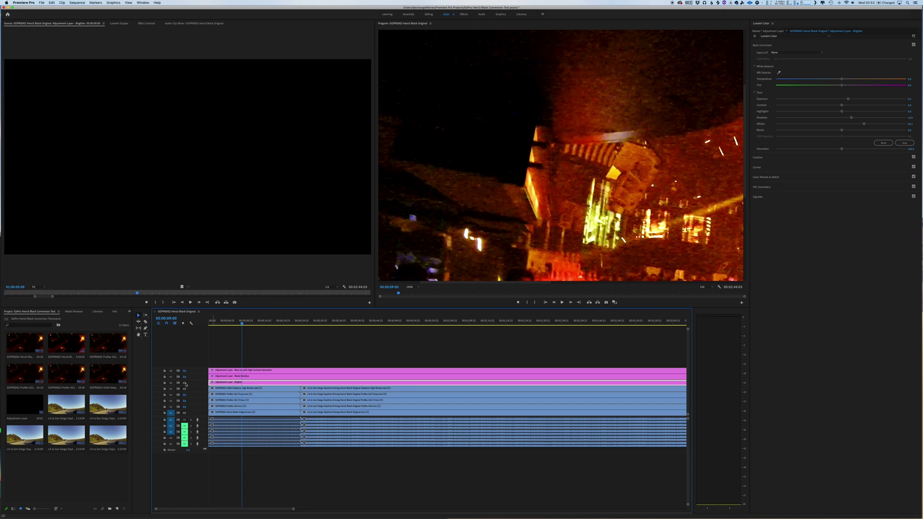
click(185, 383)
click(185, 383)
click(414, 288)
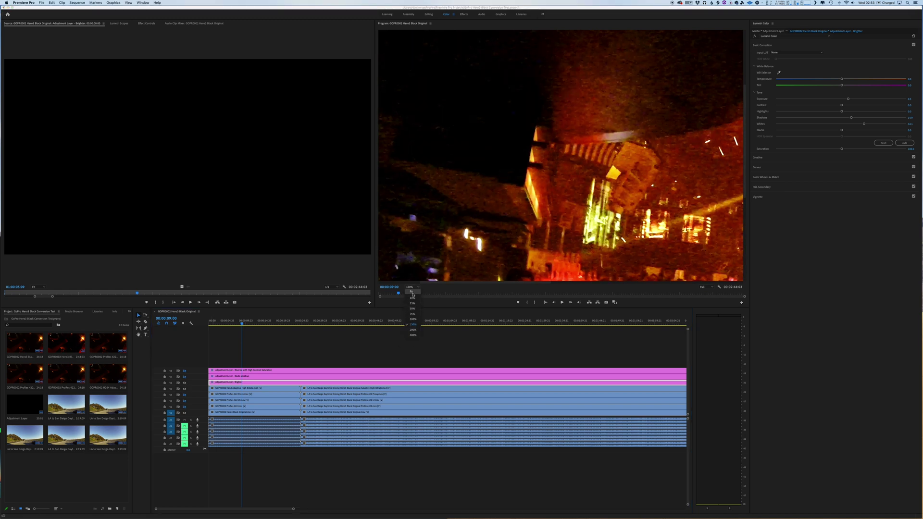
click(412, 294)
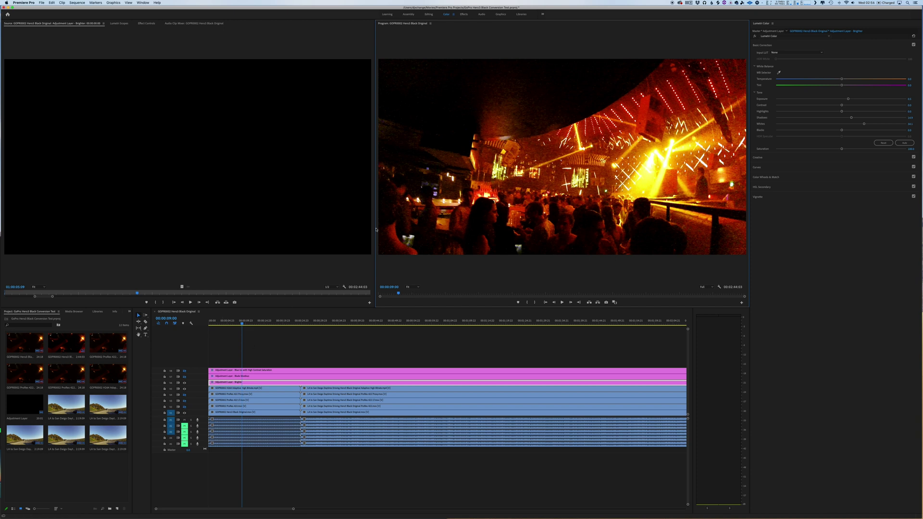
drag(375, 229, 109, 229)
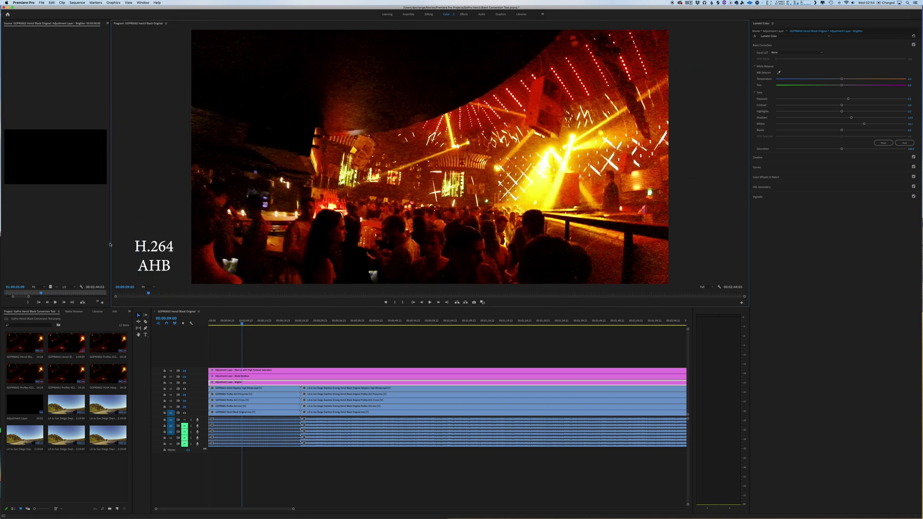
click(184, 383)
click(185, 383)
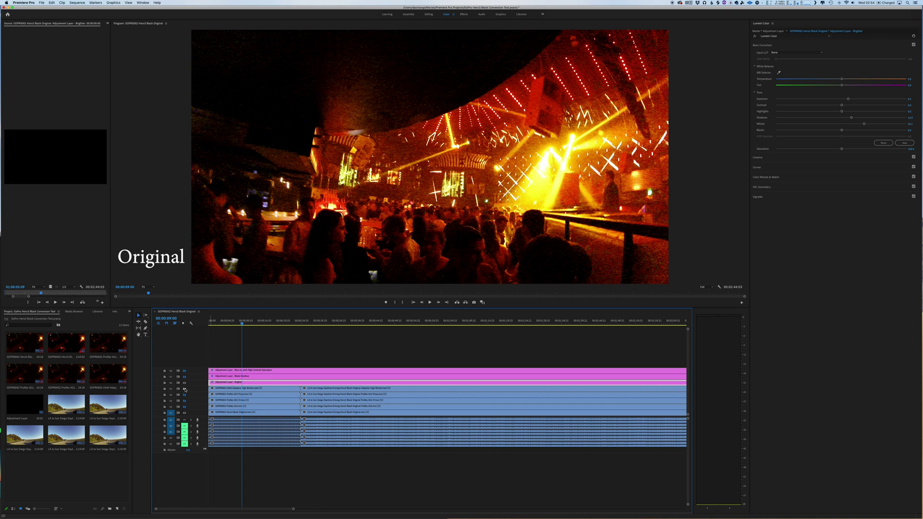
click(185, 389)
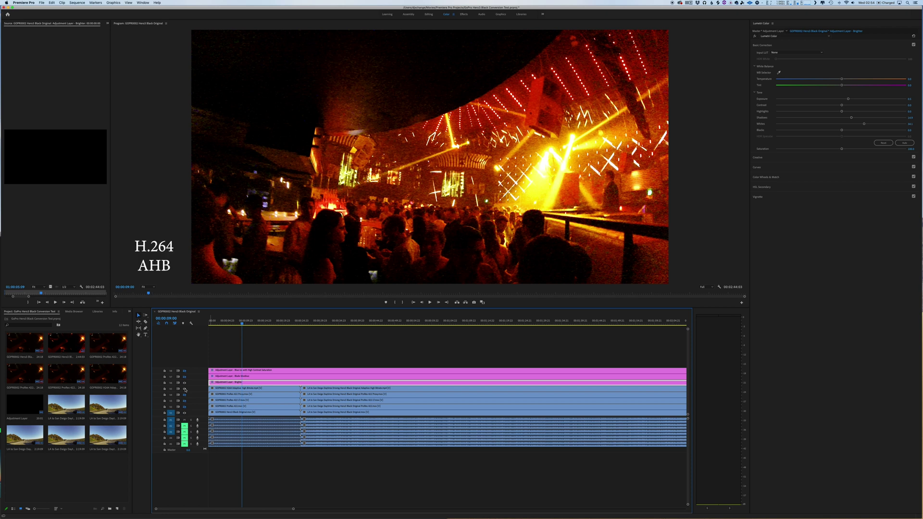
click(185, 389)
click(185, 389)
click(185, 389)
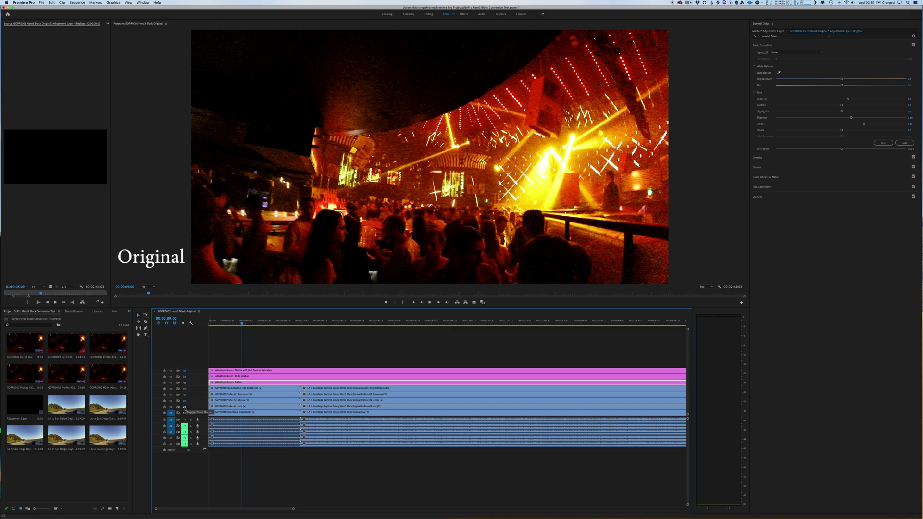
click(185, 408)
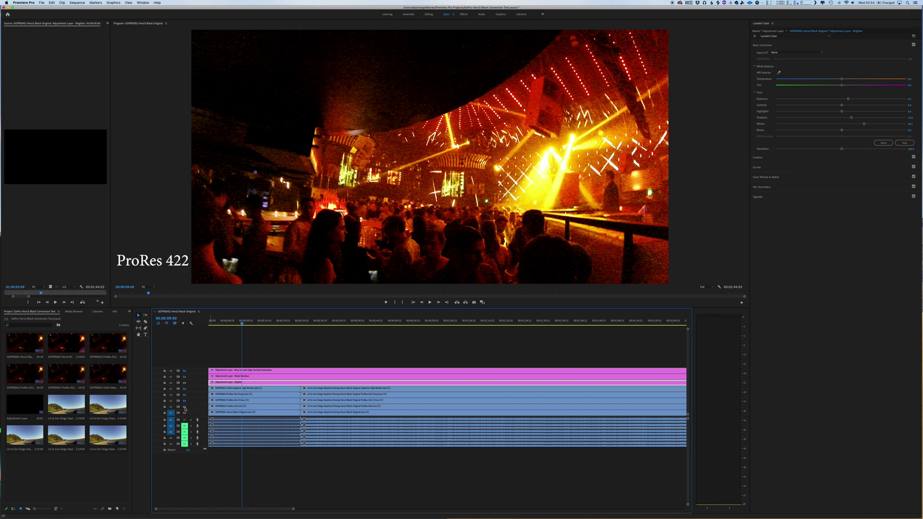
click(185, 408)
click(184, 408)
click(185, 408)
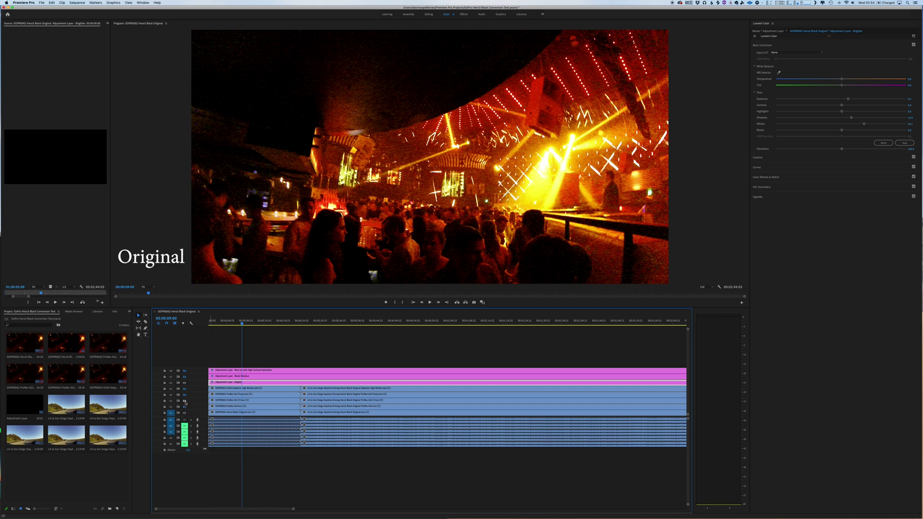
click(185, 402)
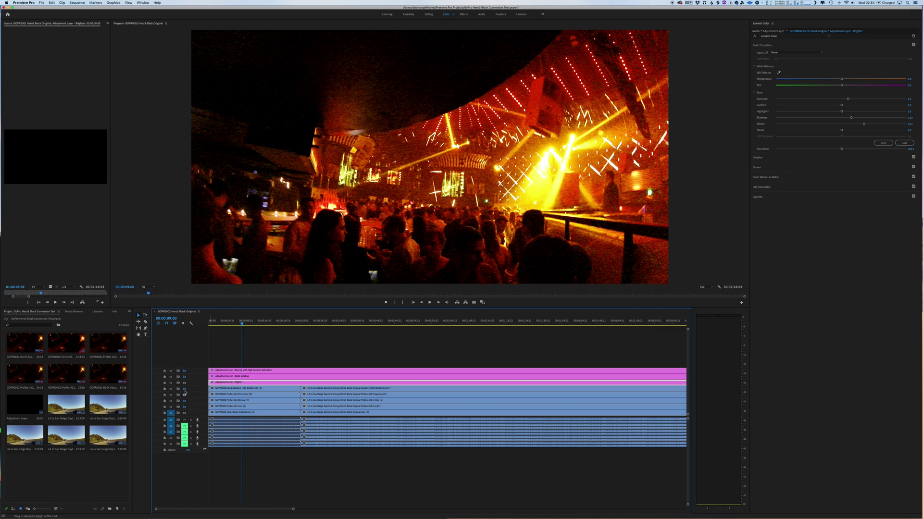
click(185, 389)
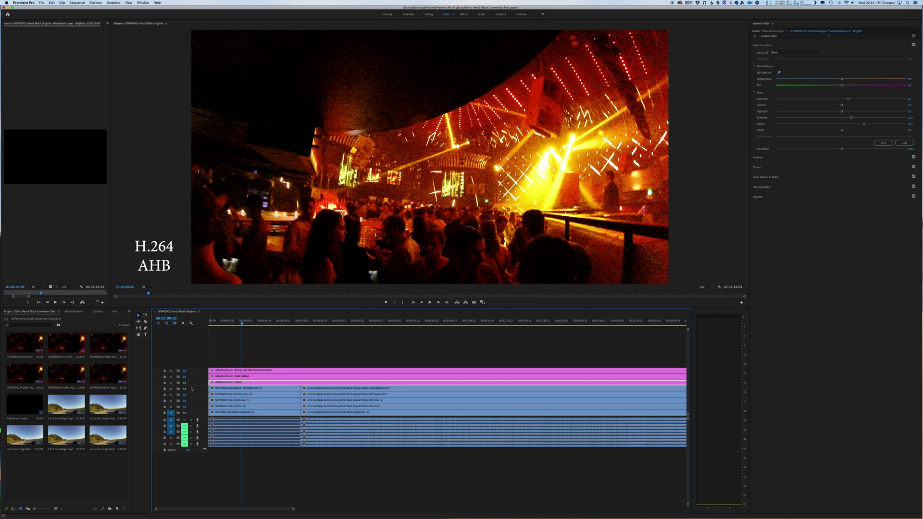
click(185, 383)
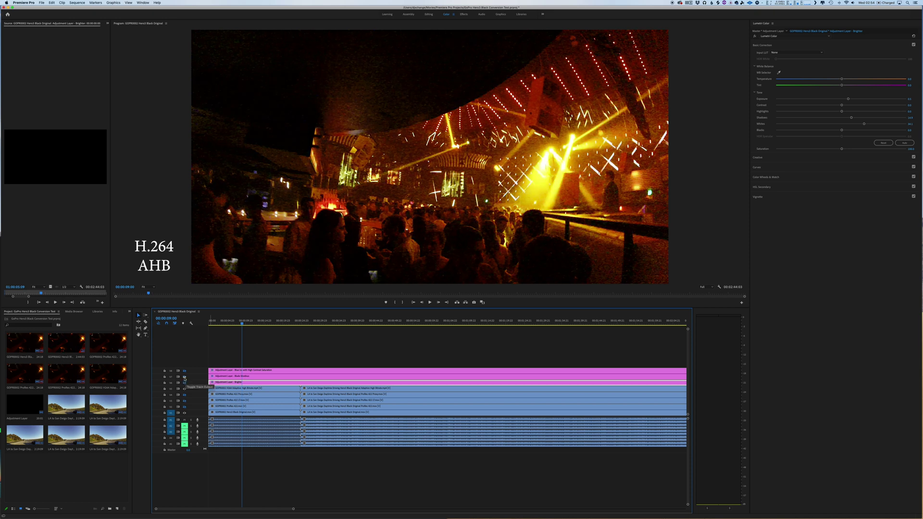
click(228, 377)
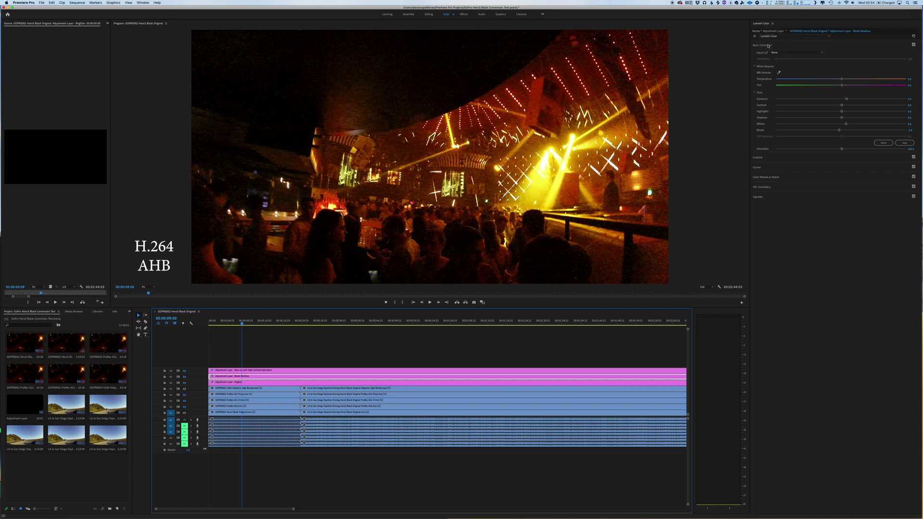
- Point Lumetri at the adjustment layer's master clip, open Creative, and turn on Black Moebius
click(768, 45)
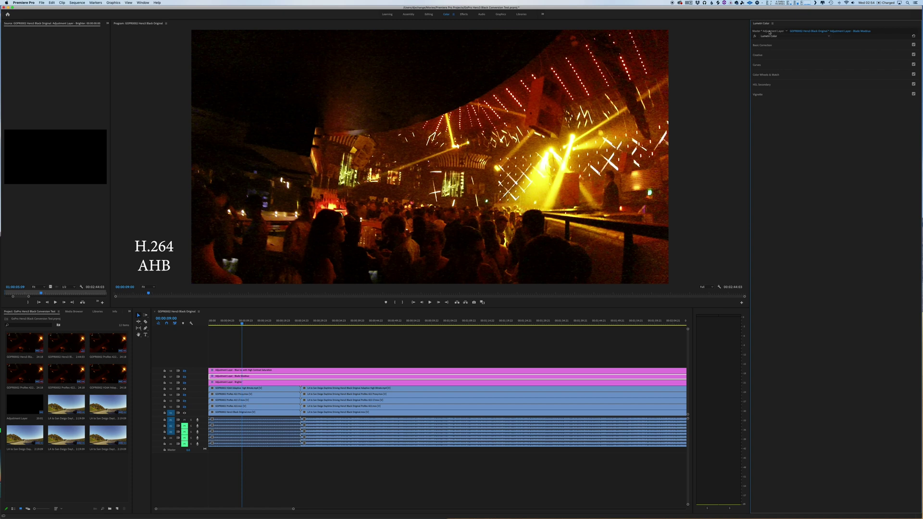
click(778, 32)
click(775, 45)
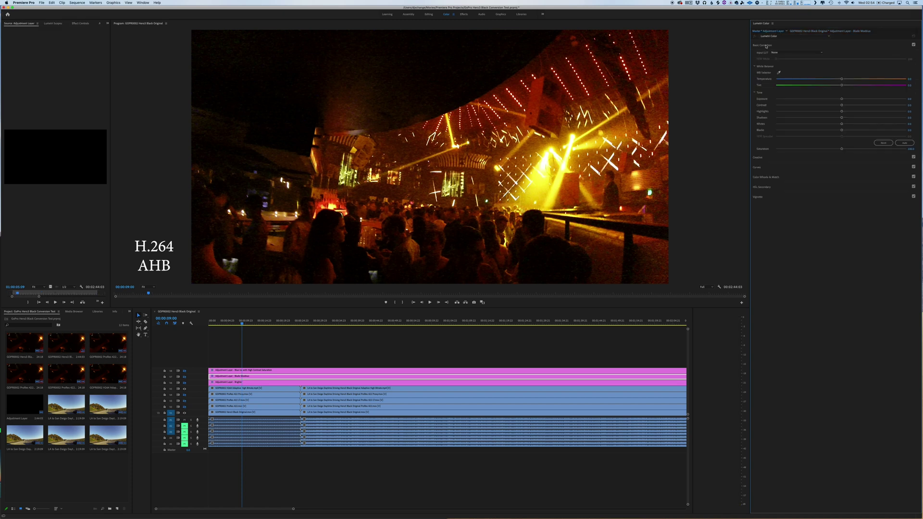
click(772, 157)
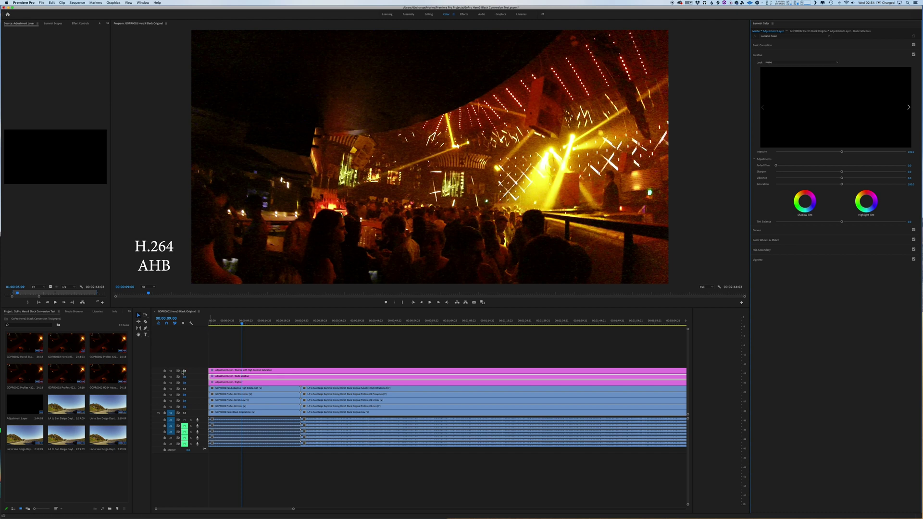
click(184, 377)
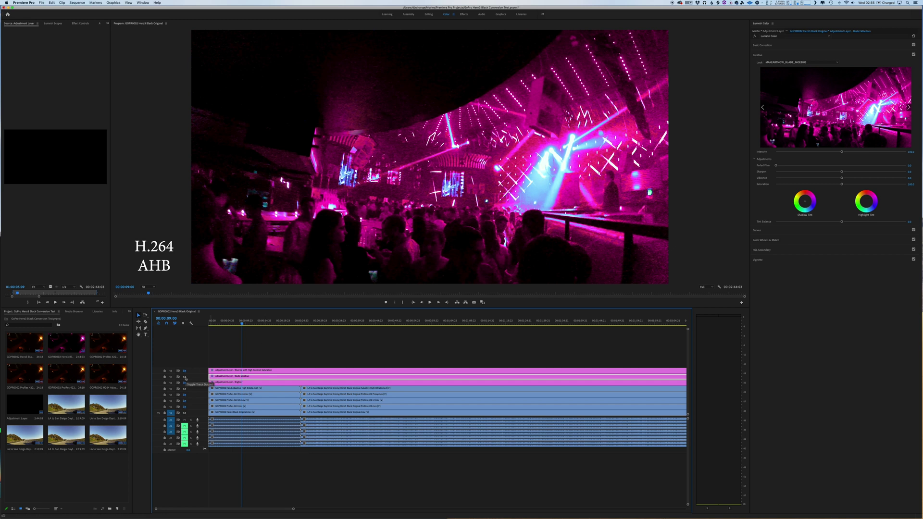
- Compare H.264 AHB with Original, then hide the Blue Ice and Black Moebius look layers
click(234, 388)
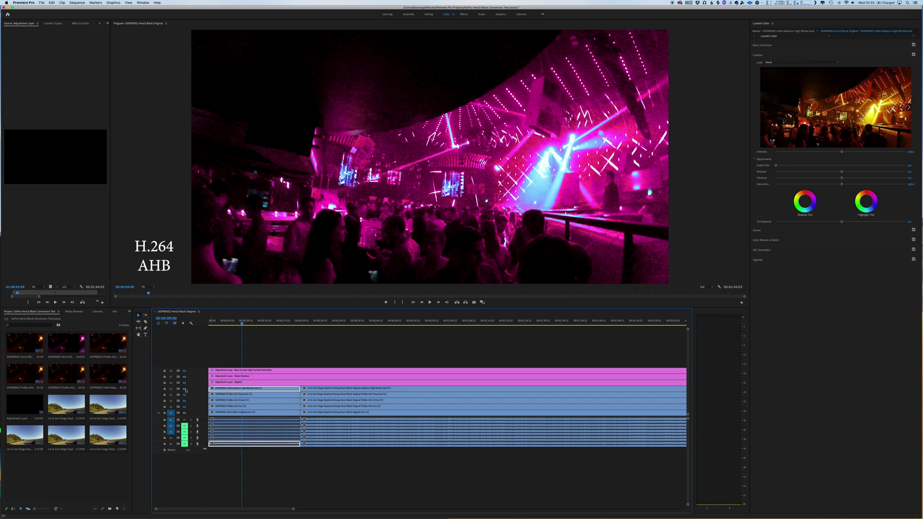
click(185, 390)
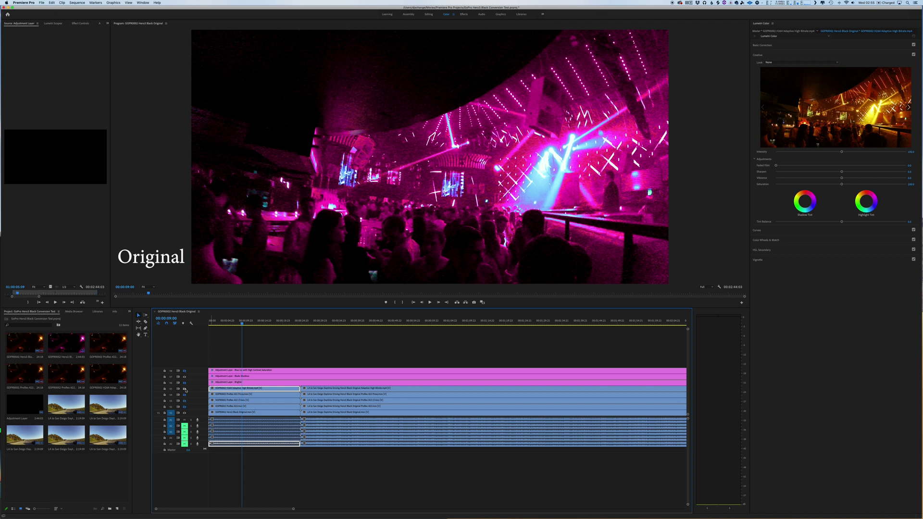
click(186, 390)
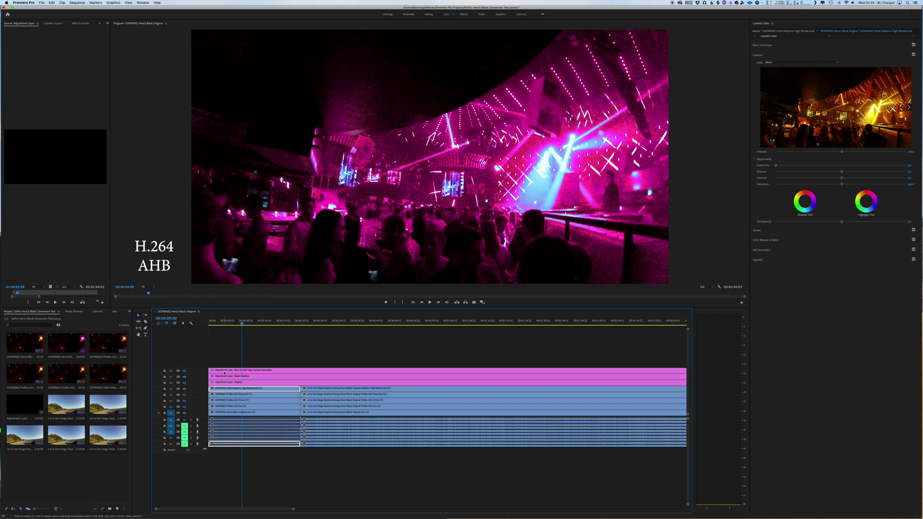
click(228, 371)
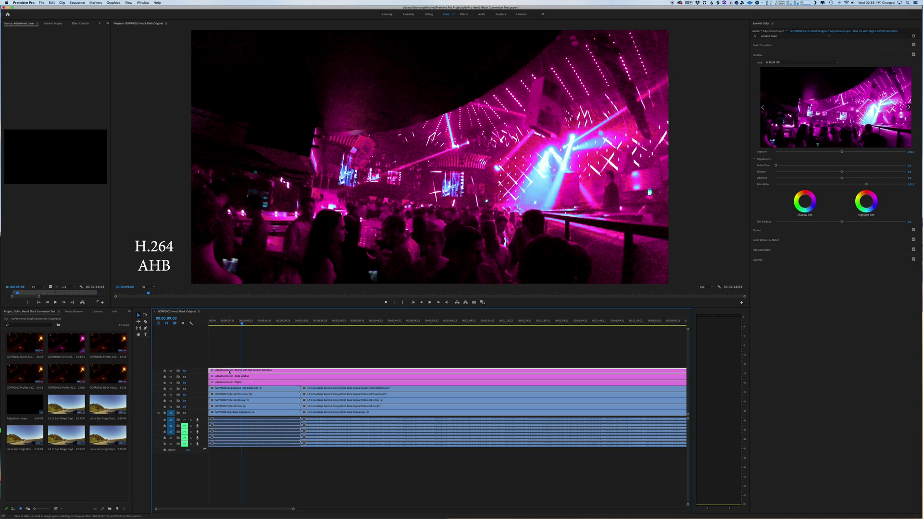
click(184, 371)
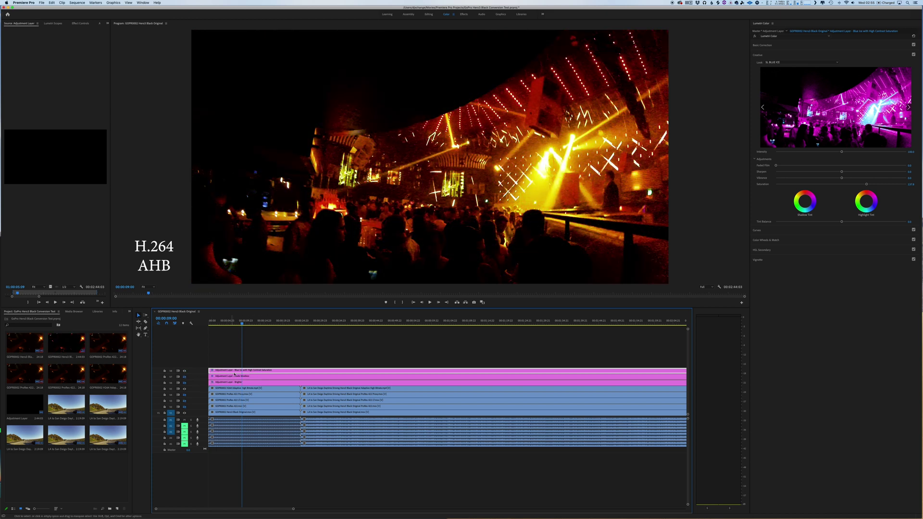
click(185, 376)
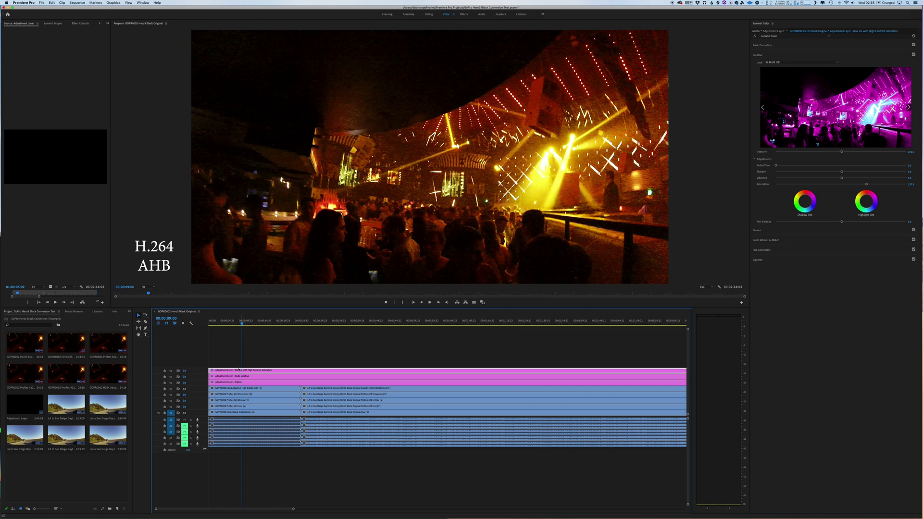
- Select the H264 Adaptive clip on V5 and move the playhead to about 00:00:41:07
click(244, 390)
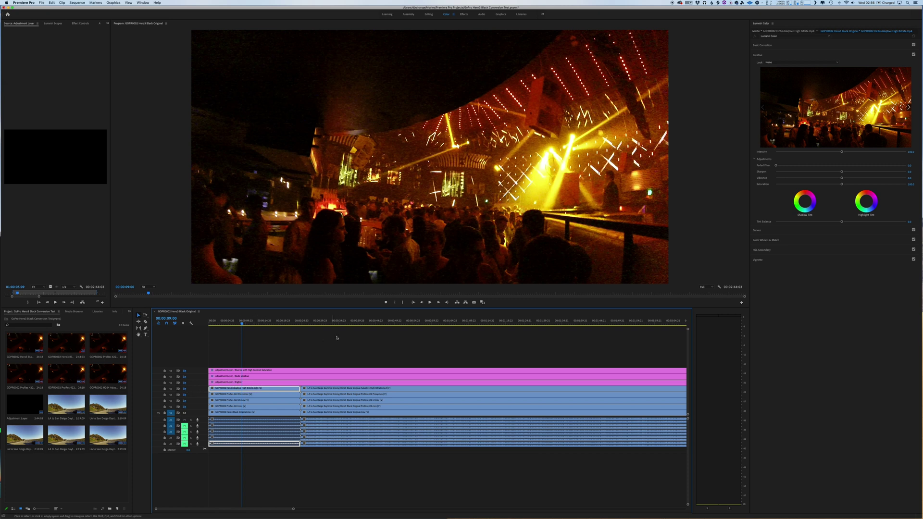
click(362, 324)
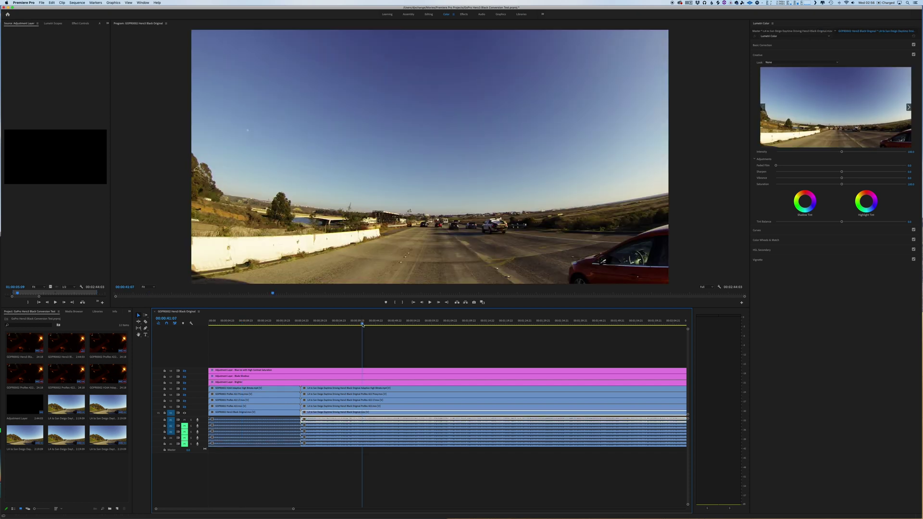
- Scrub forward through the highway footage and compare ProRes 422 and 422 LT with the original
drag(363, 325, 543, 325)
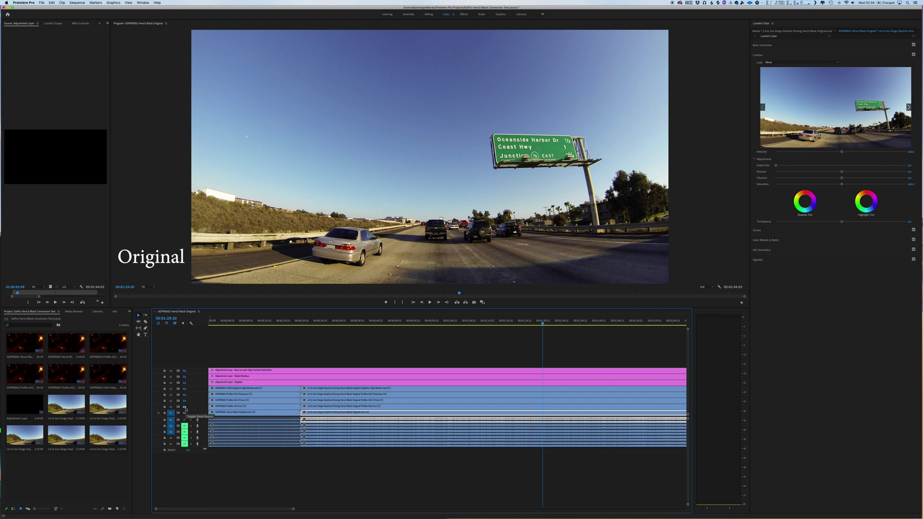
click(185, 408)
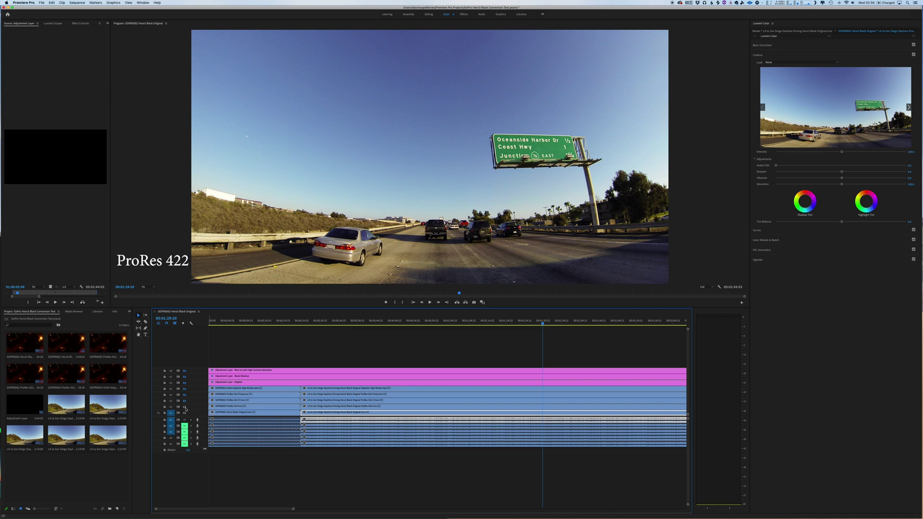
click(185, 407)
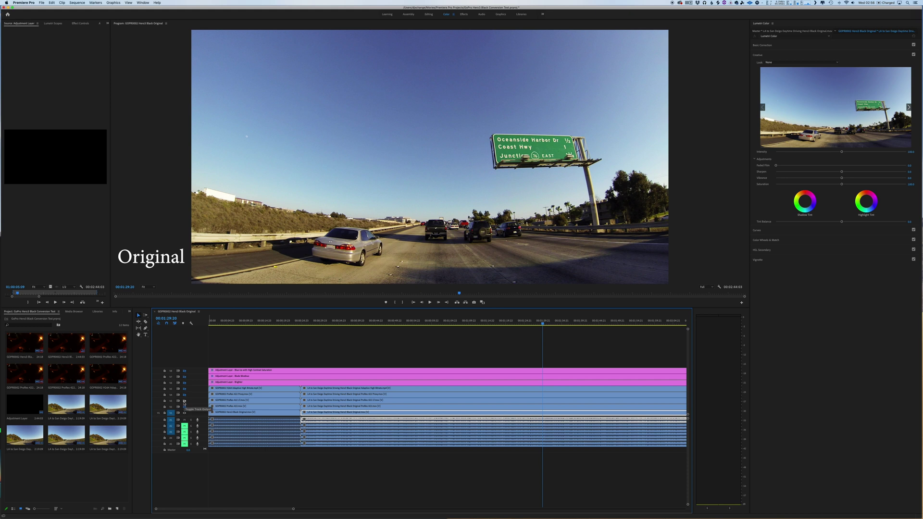
click(184, 401)
- Toggle the ProRes 422 Proxy and H.264 AHB layers against the original, ending on H.264 AHB
click(185, 395)
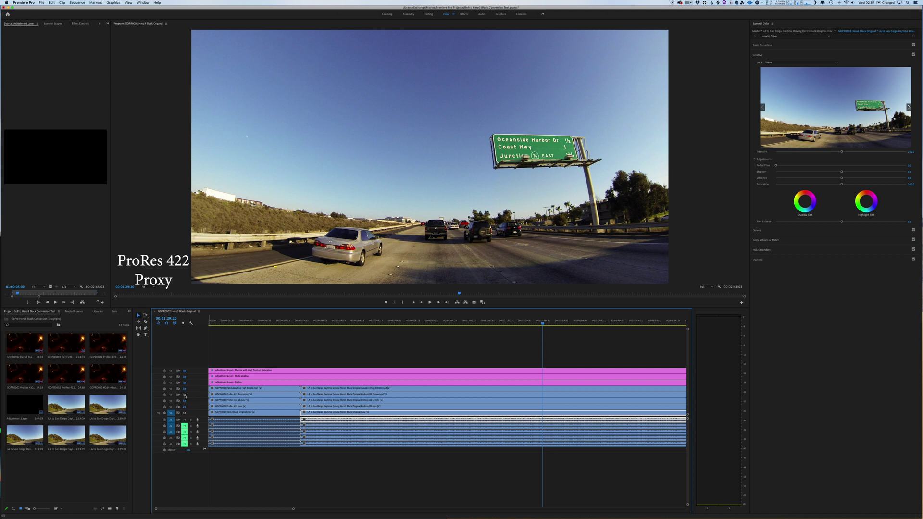
click(184, 395)
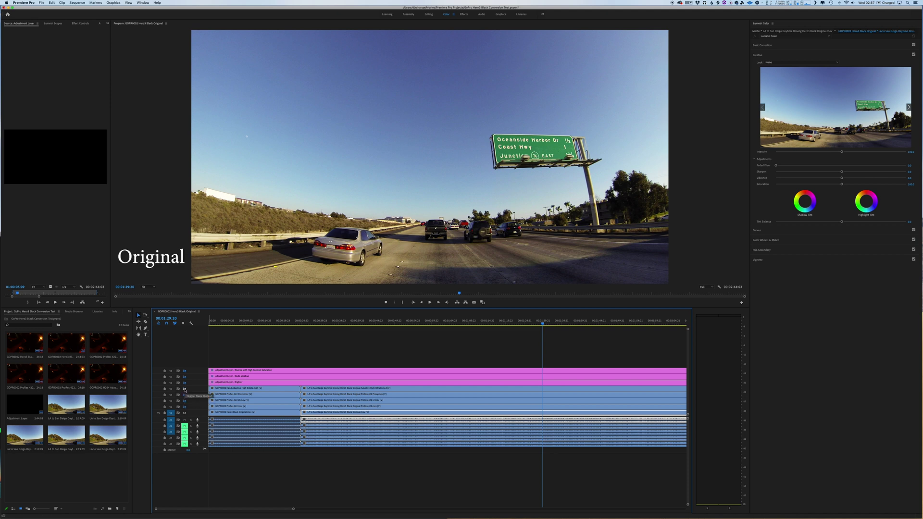
click(185, 390)
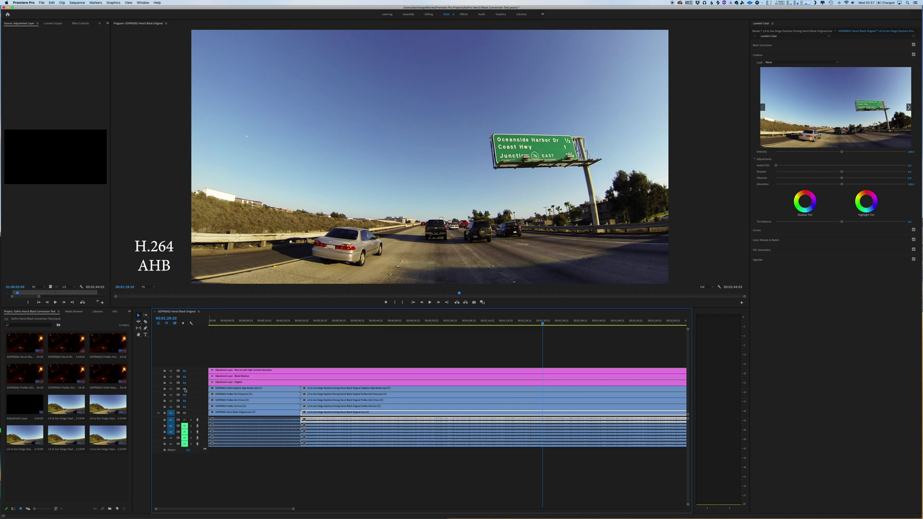
click(185, 389)
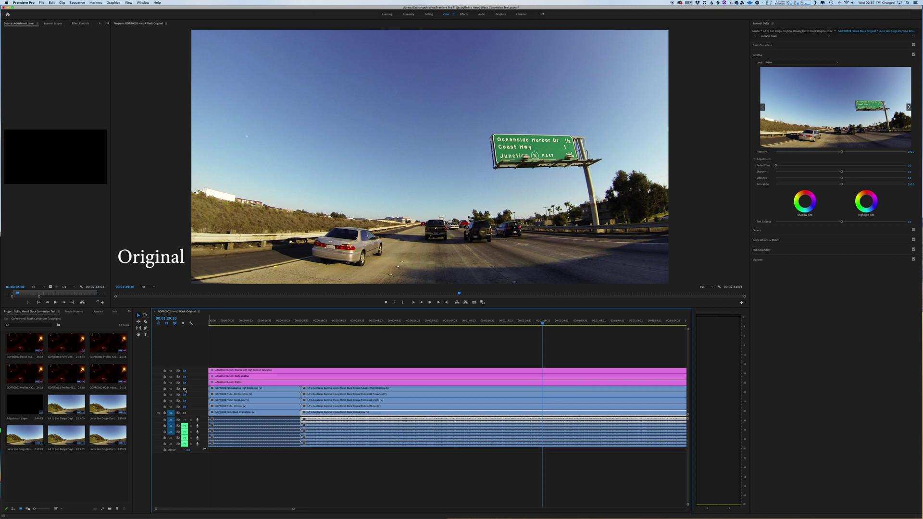
click(184, 389)
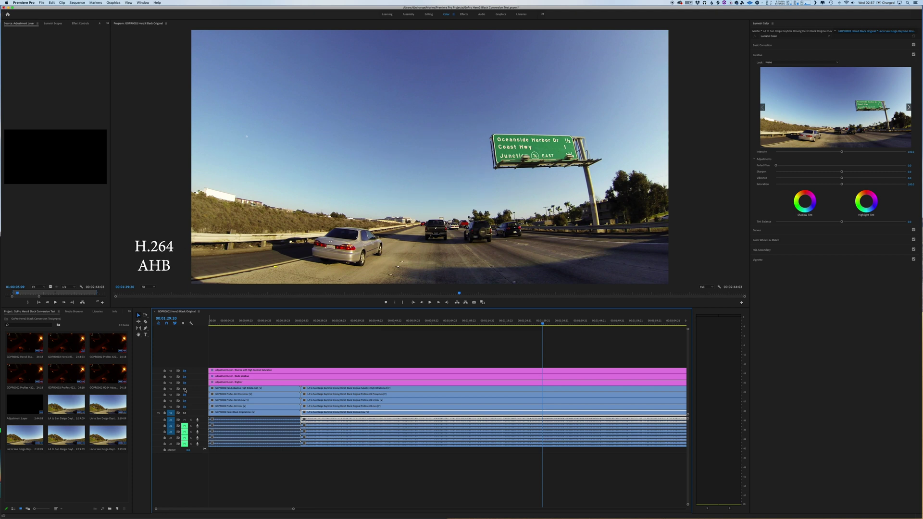
click(184, 390)
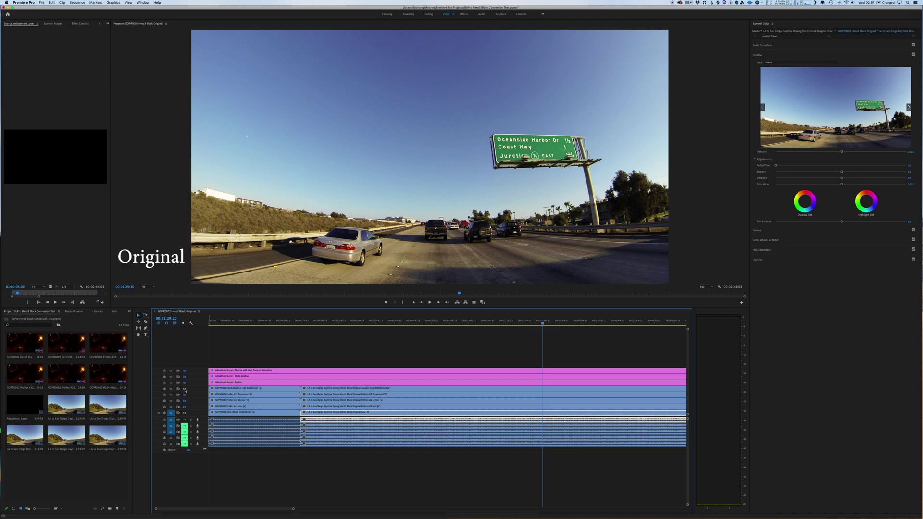
click(185, 389)
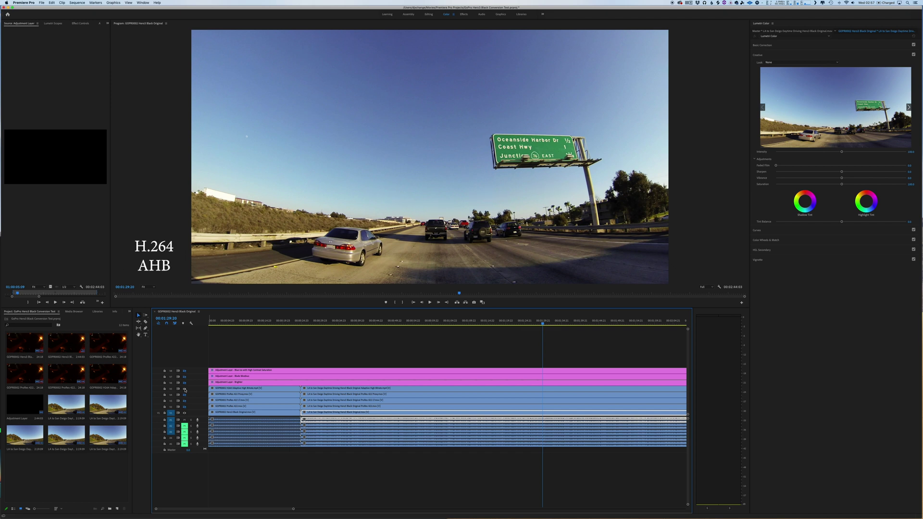
- In Finder, view the file information for the original daytime driving .mov
key(super+Tab)
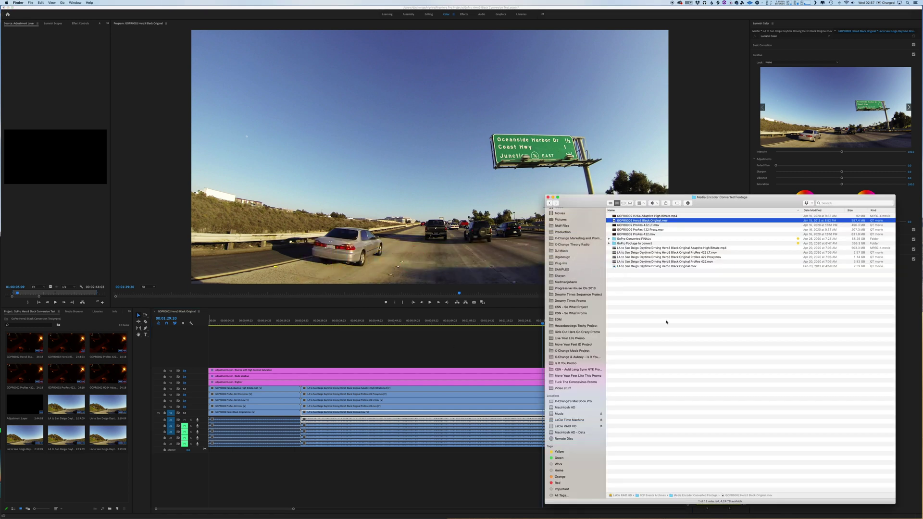
click(693, 267)
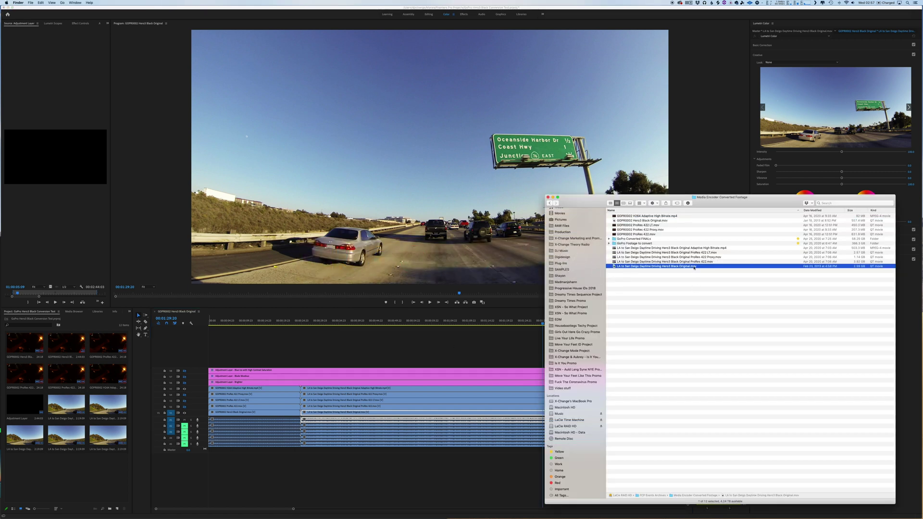
key(super+i)
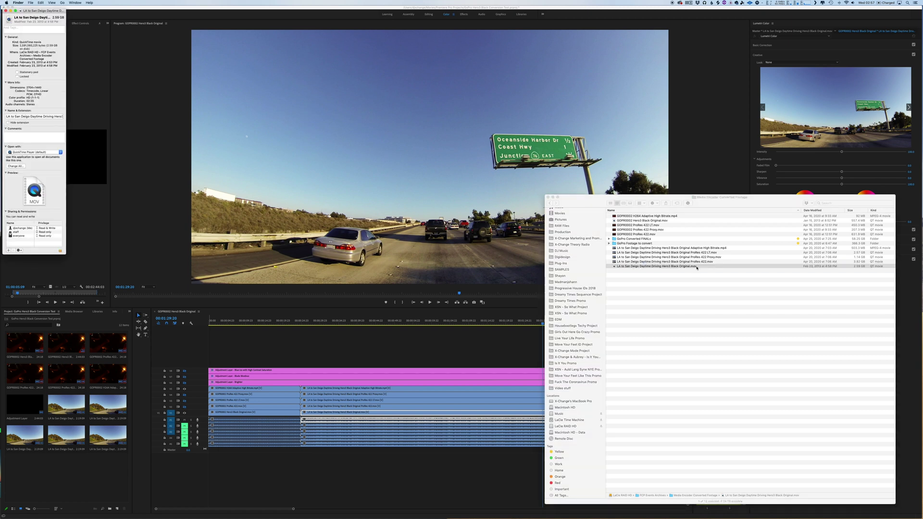
key(super+w)
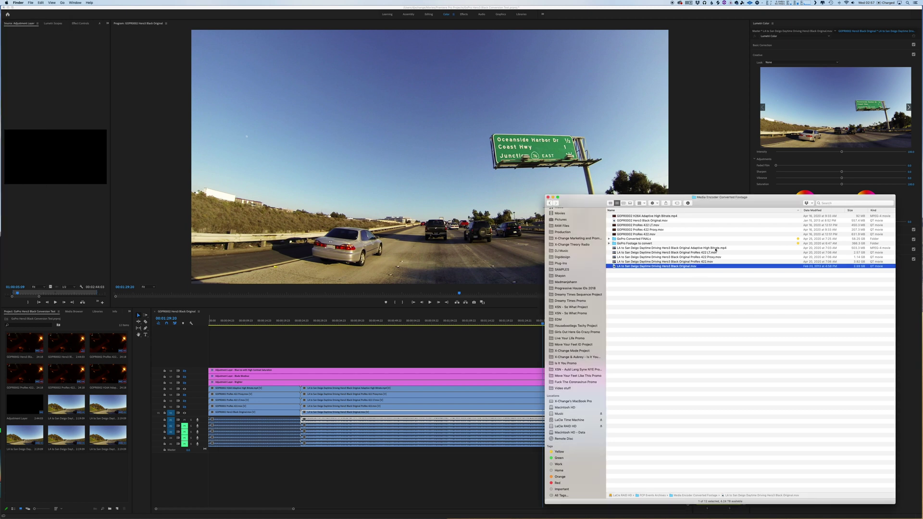
- Look over the Adaptive High Bitrate .mp4 export and the GoPro source and FINALs folders
click(716, 248)
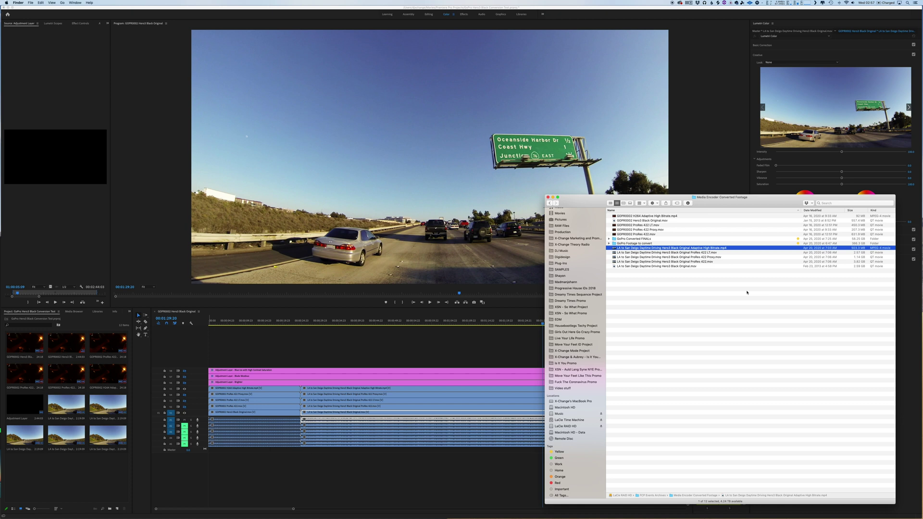
click(637, 244)
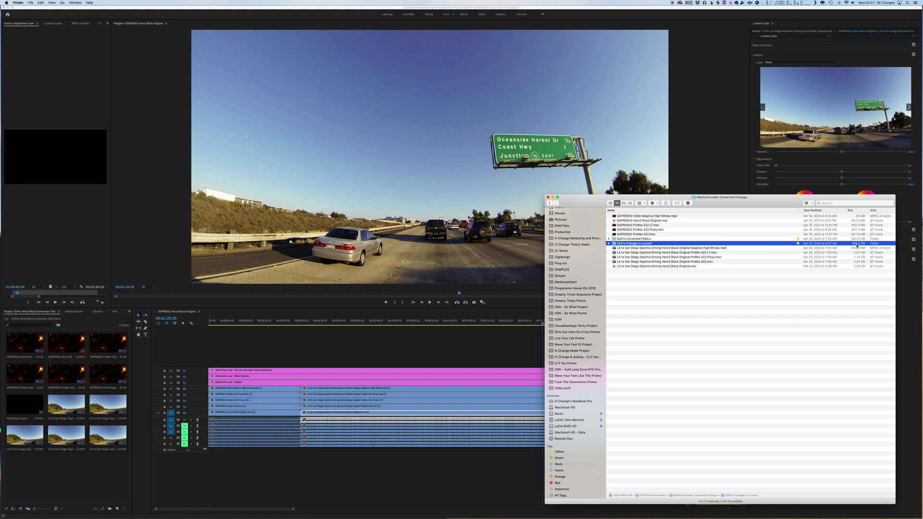
click(750, 249)
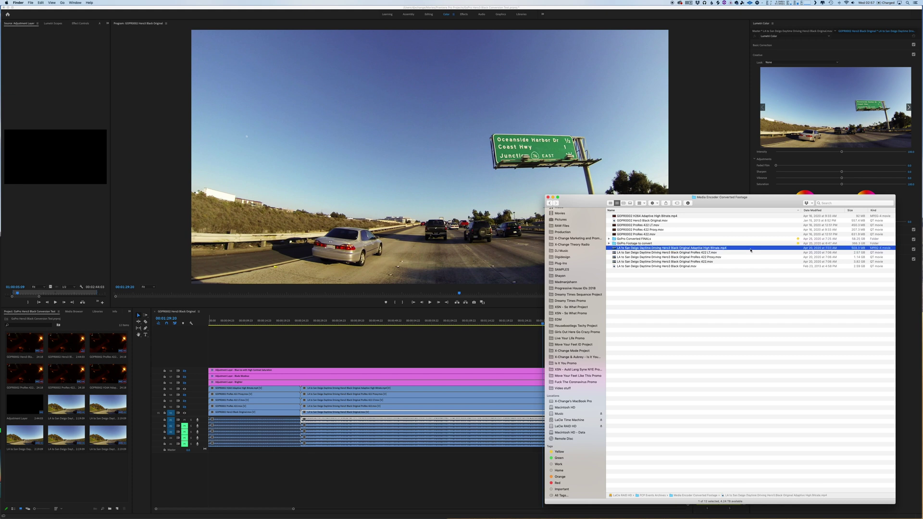
click(805, 240)
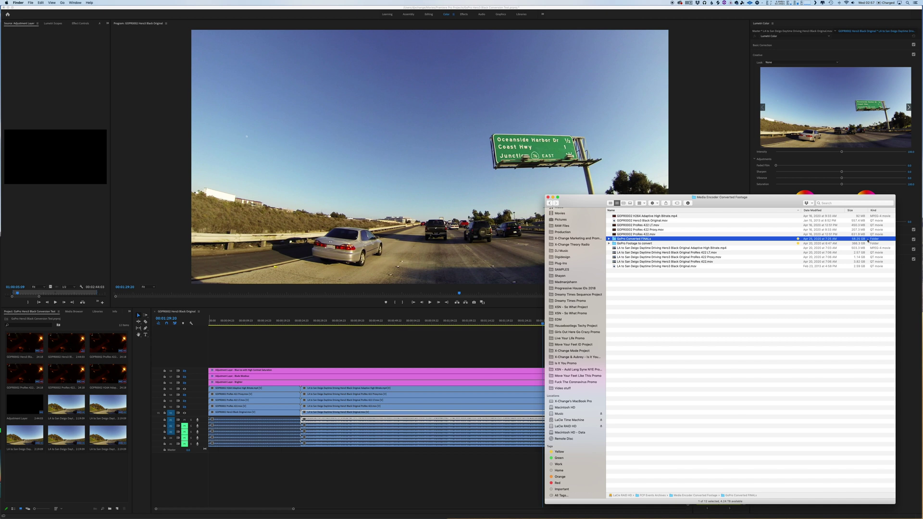
- Back in Premiere Pro, enable the V8 saturation adjustment layer and view its Lumetri settings
click(566, 21)
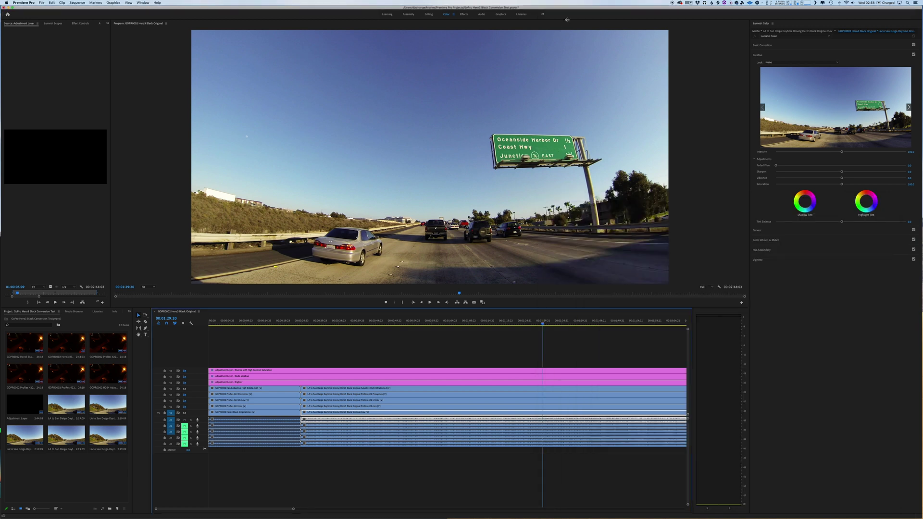
click(185, 372)
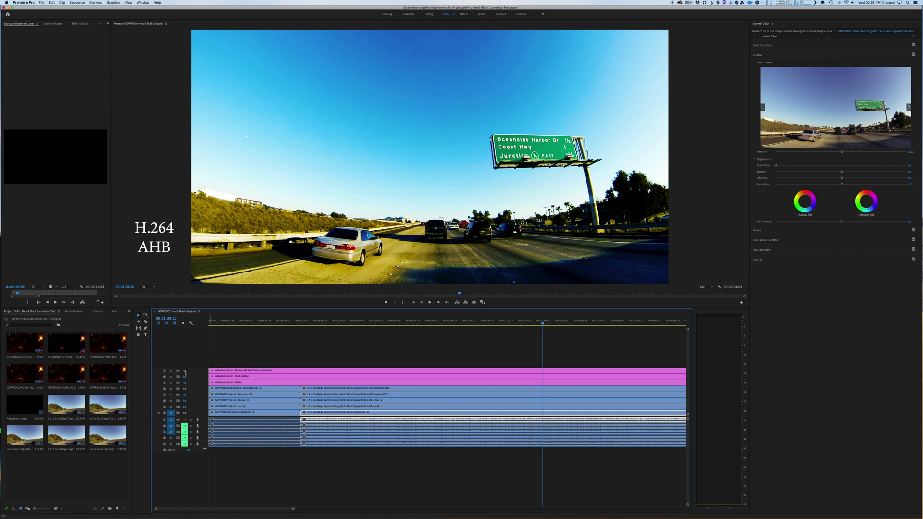
click(229, 371)
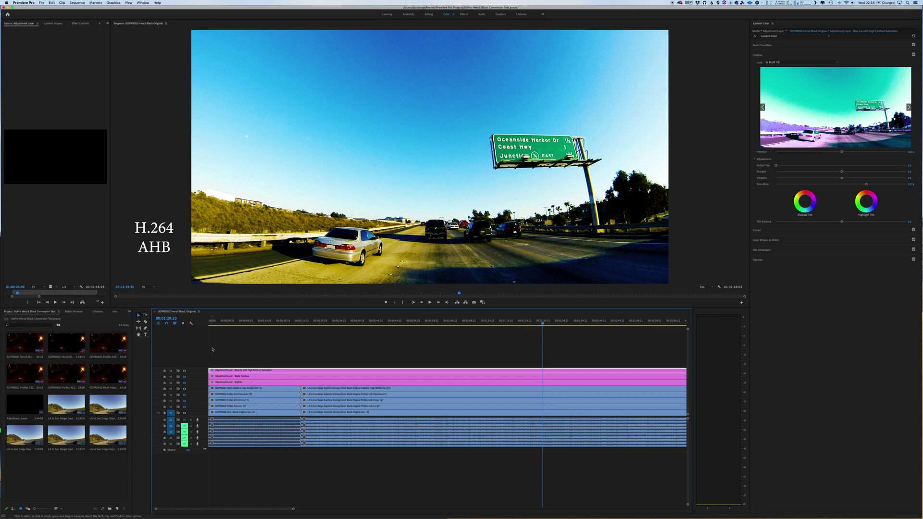
- Set the program view magnification to 150%, then to 100%
click(144, 287)
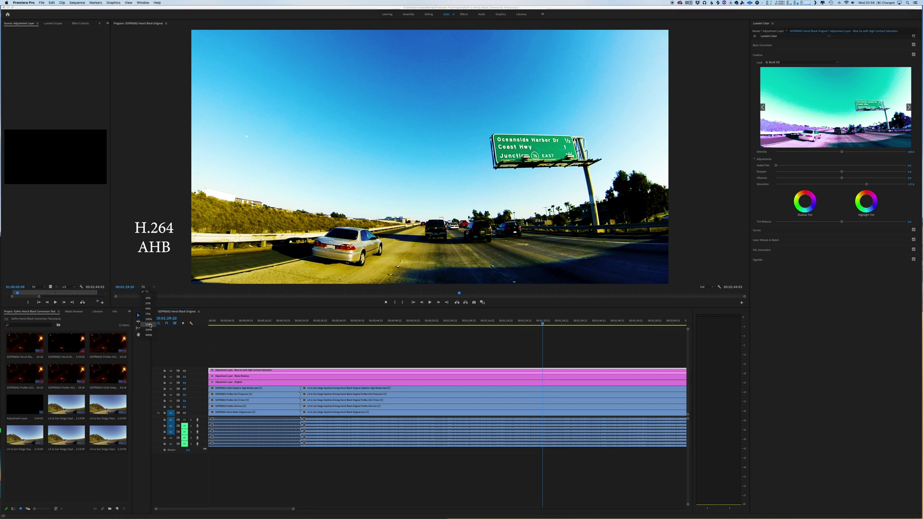
click(150, 325)
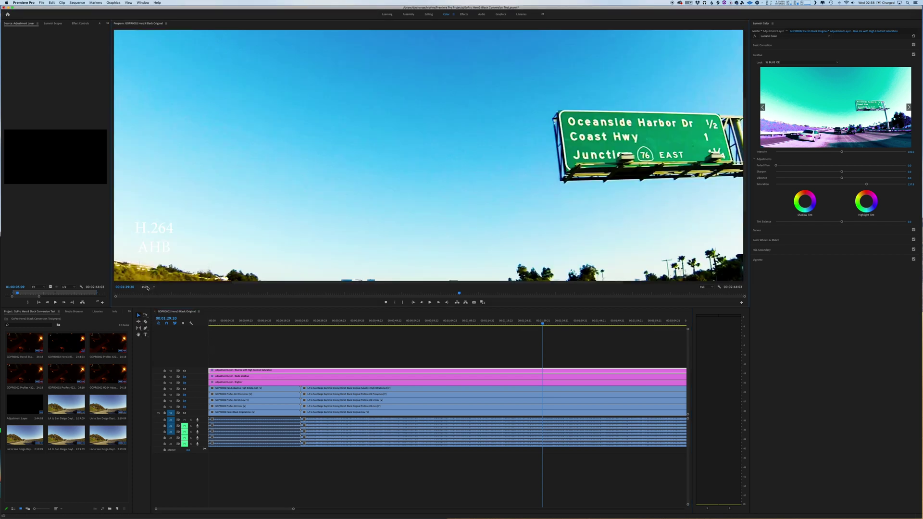
click(148, 287)
click(149, 319)
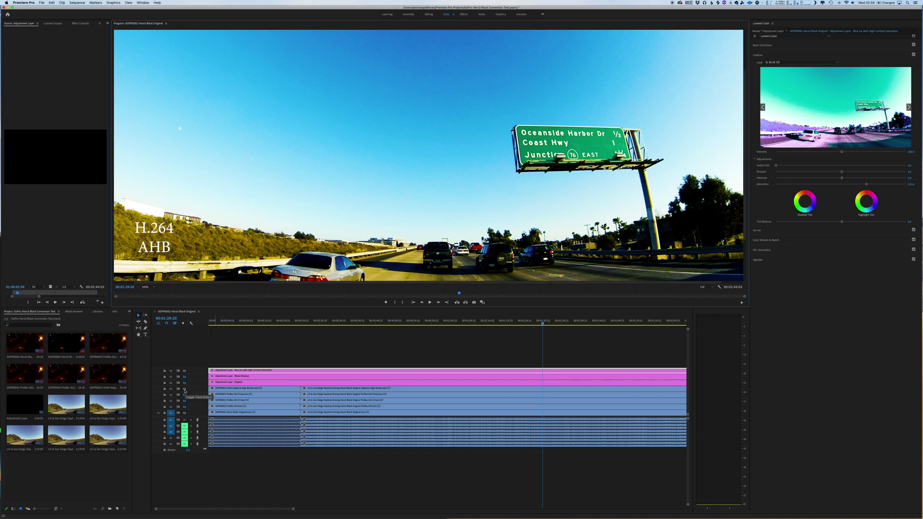
- Select the H.264 AHB clip and repeatedly toggle it against the Original, ending on Original
click(380, 390)
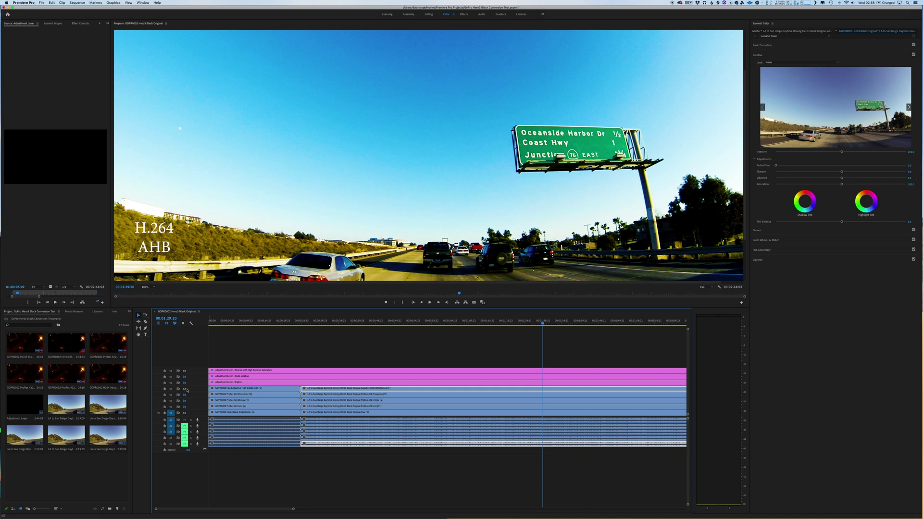
click(185, 389)
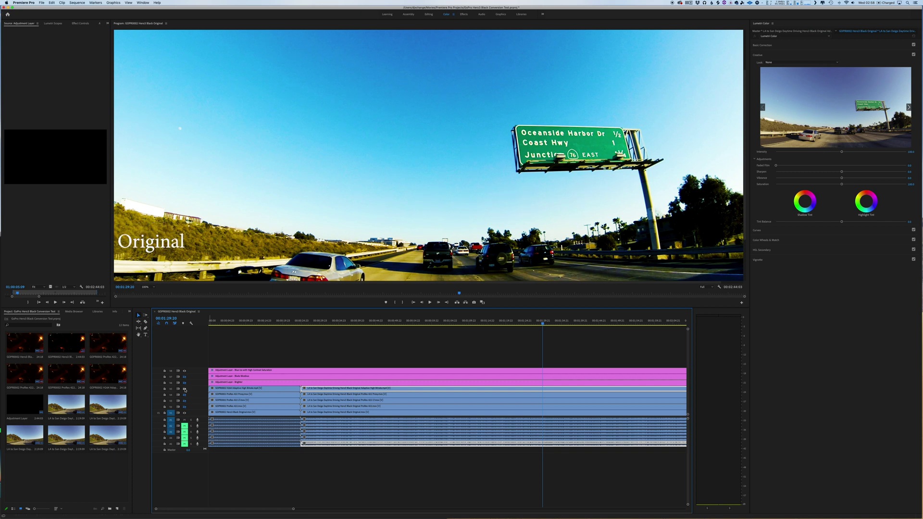
click(185, 389)
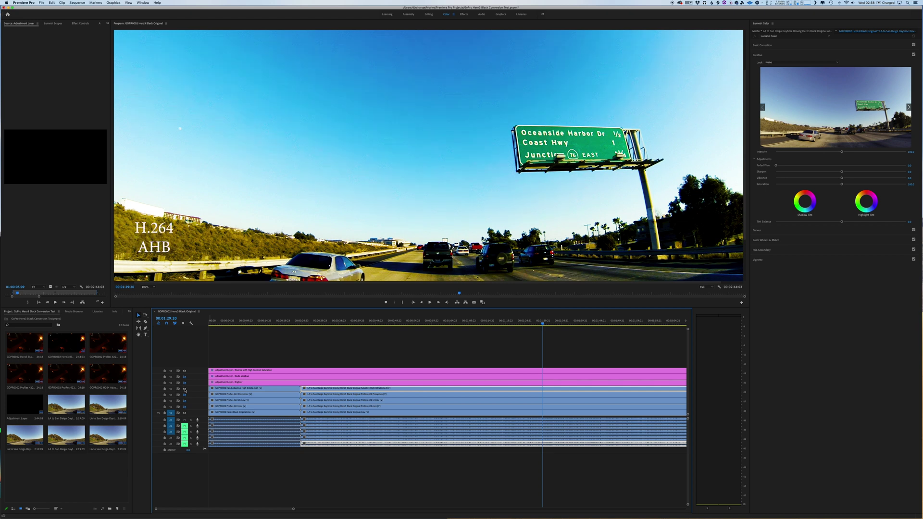
click(185, 390)
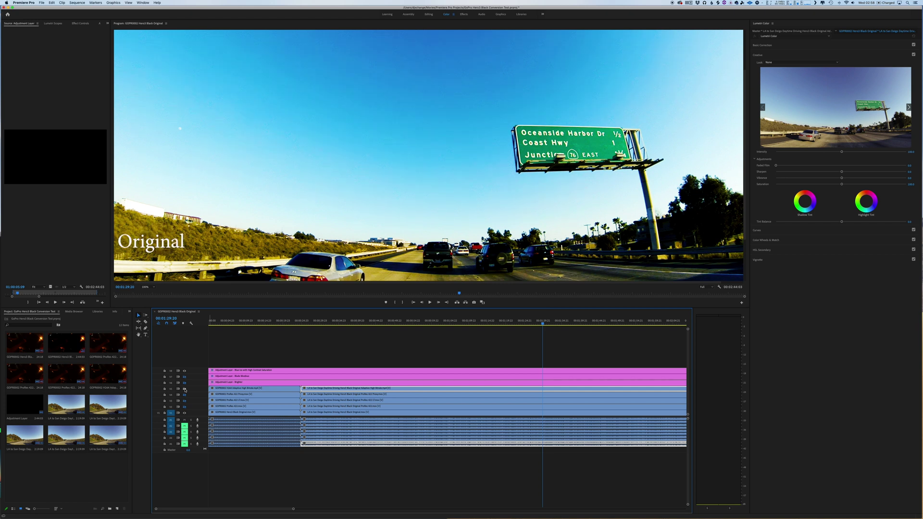
click(184, 390)
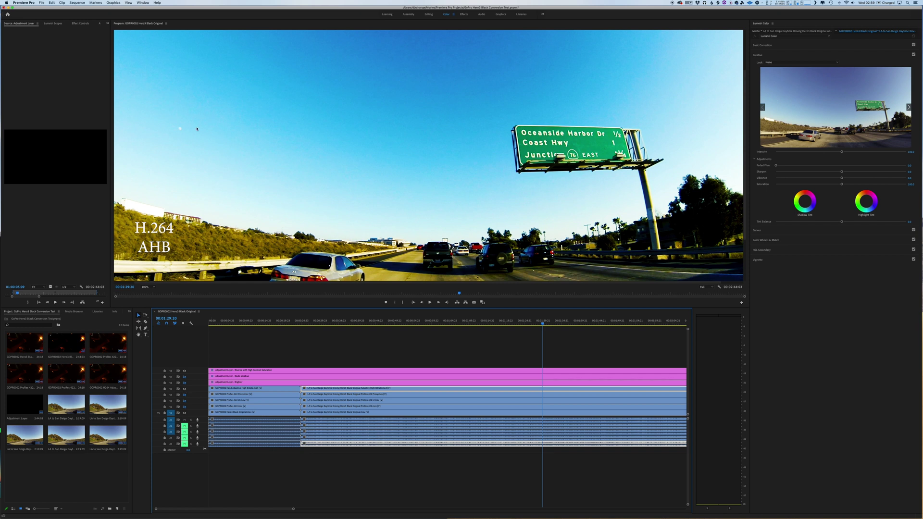
click(184, 389)
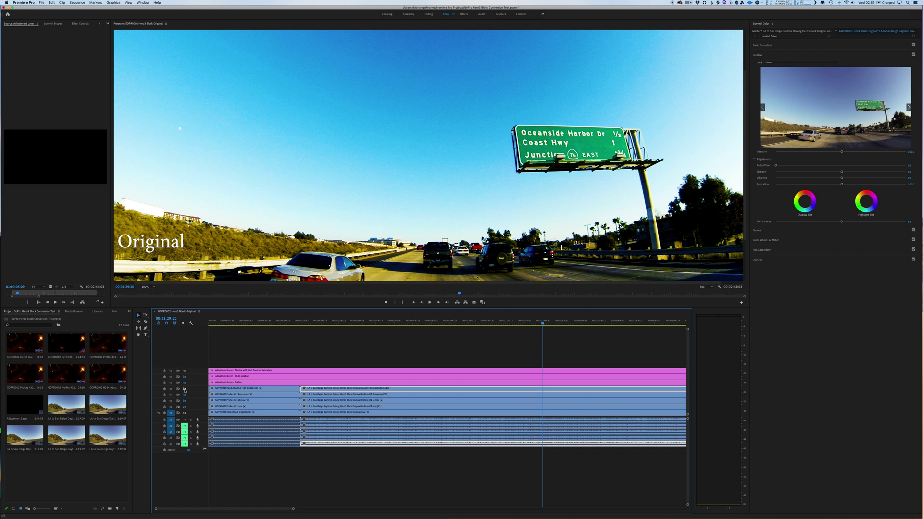
click(185, 390)
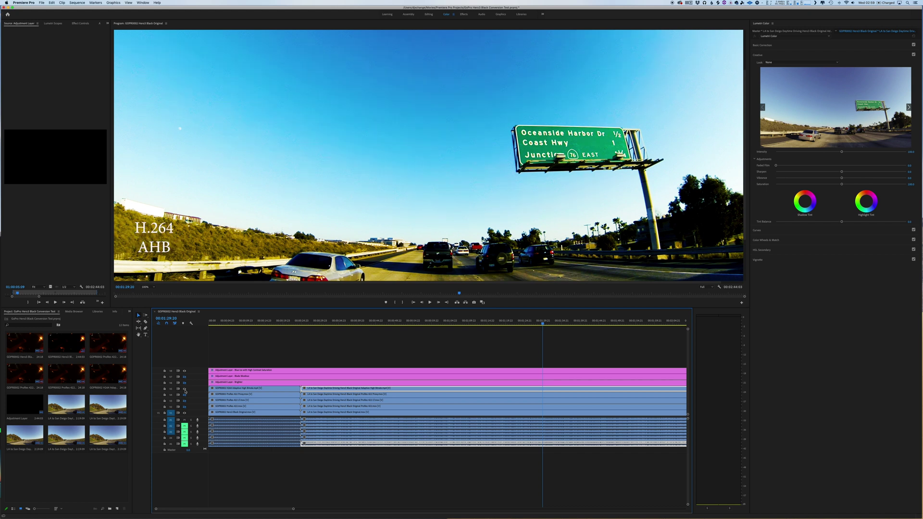
click(184, 389)
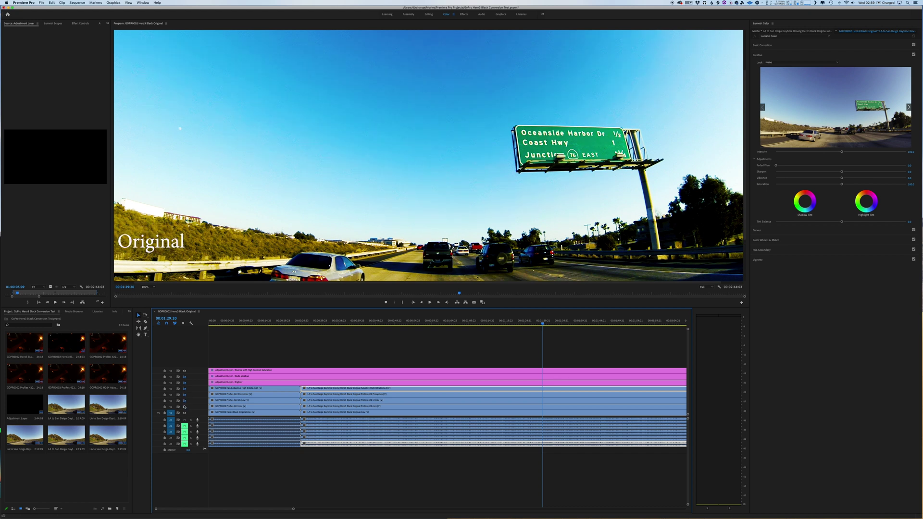
- Compare ProRes 422, 422 LT and Proxy with the Original, then bring H.264 AHB back on top
click(184, 407)
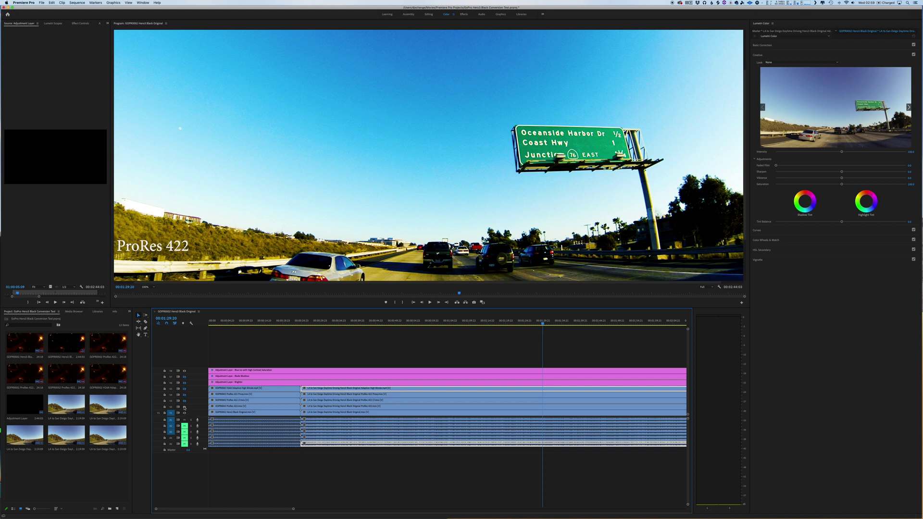
click(185, 407)
click(184, 407)
click(184, 405)
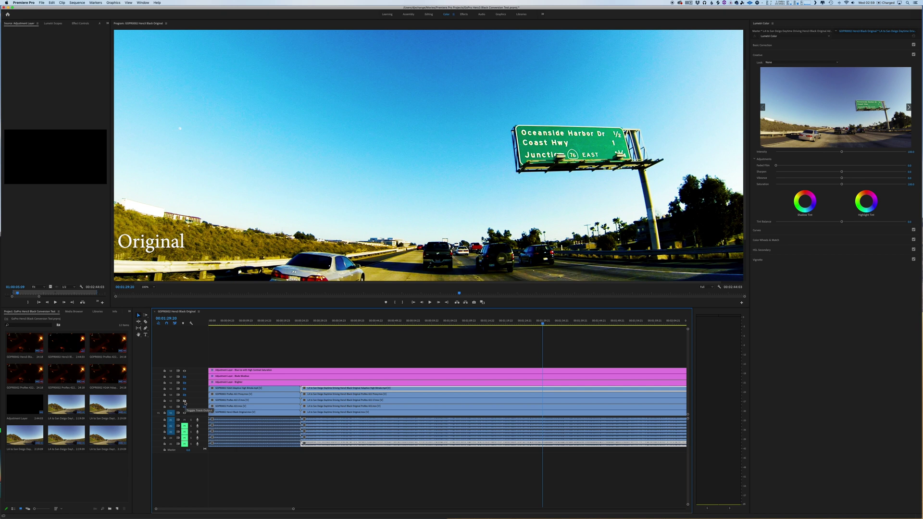
click(185, 402)
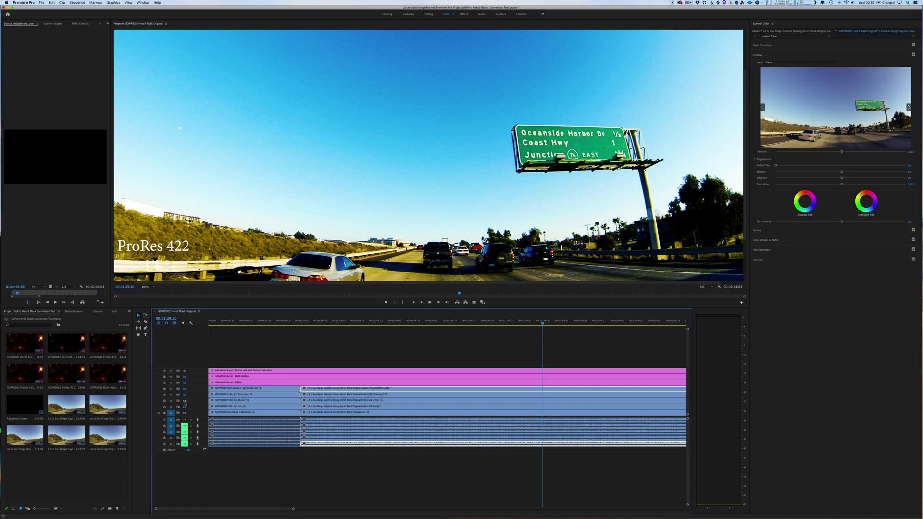
click(185, 402)
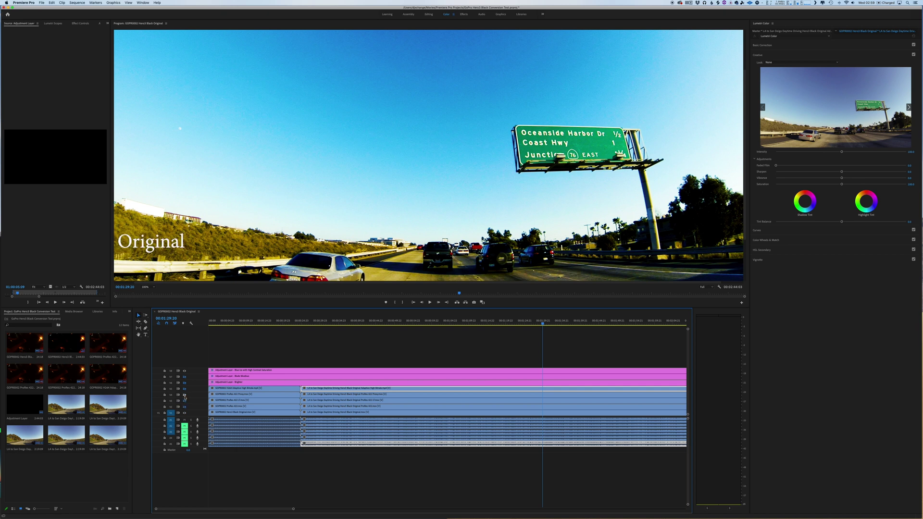
click(184, 395)
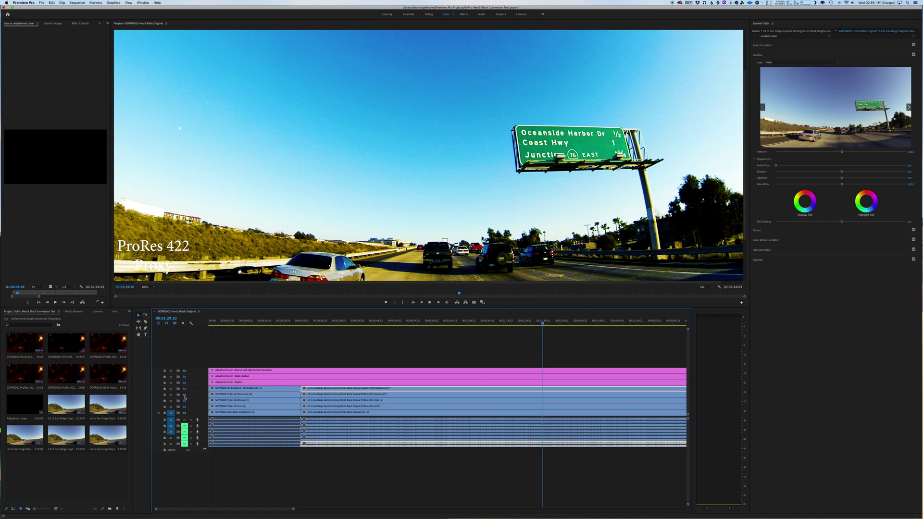
click(184, 395)
click(184, 389)
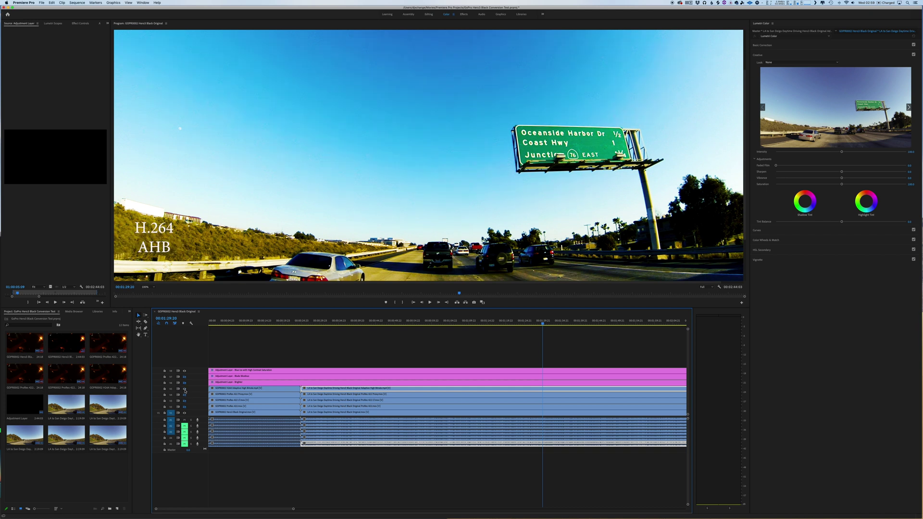
- Swap the V8 saturation layer for the V7 green-and-purple look, then hide H.264 AHB on V5
click(184, 372)
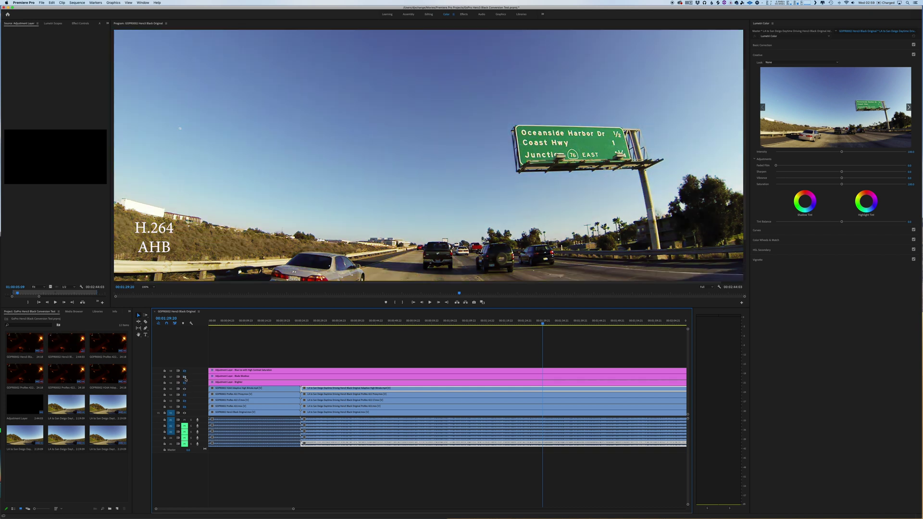
click(185, 377)
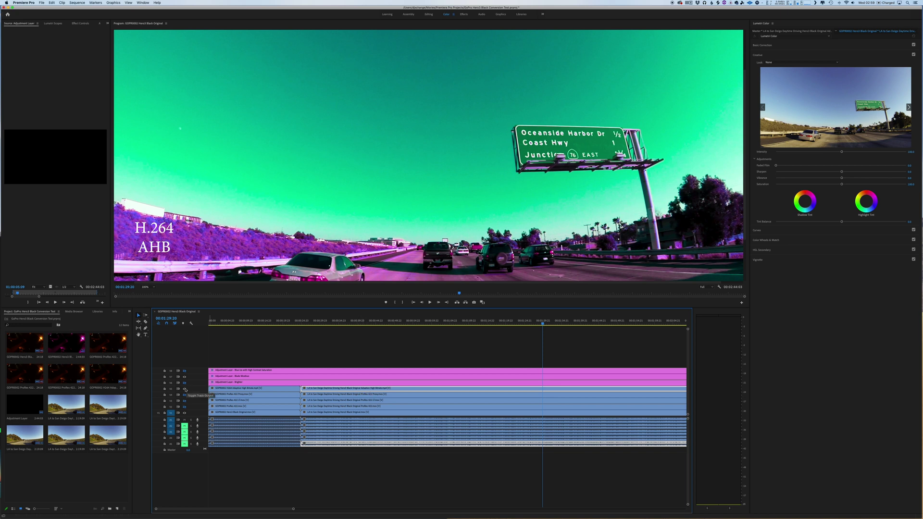
click(185, 389)
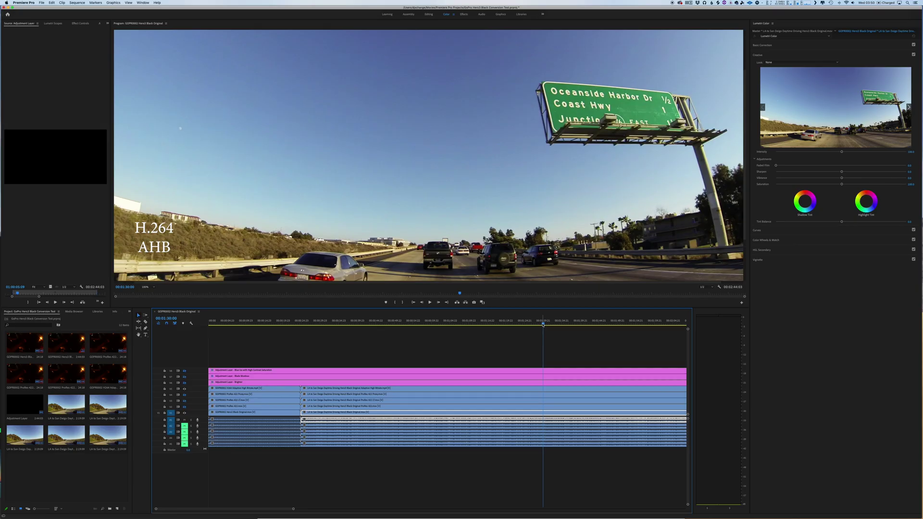
- Play the sequence with V5 H.264 AHB hidden to show the Original, re-enabling the V8 saturated look
key(space)
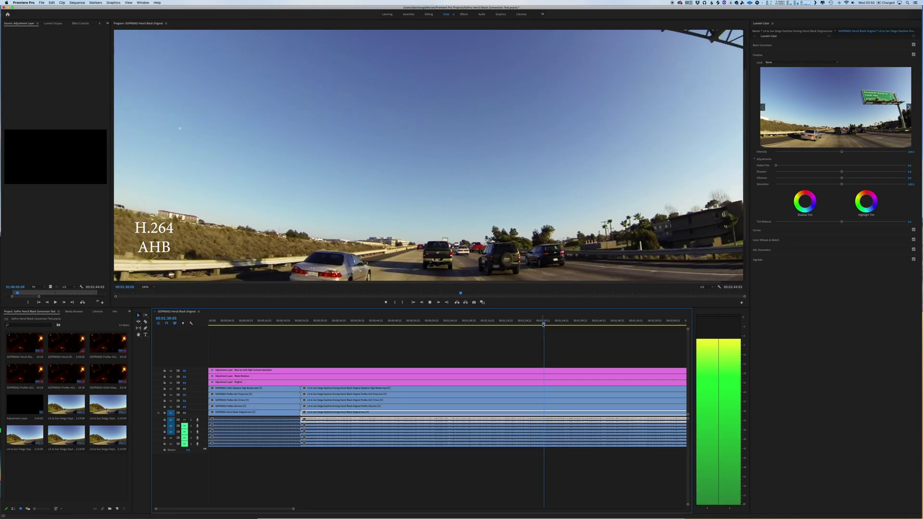
click(185, 390)
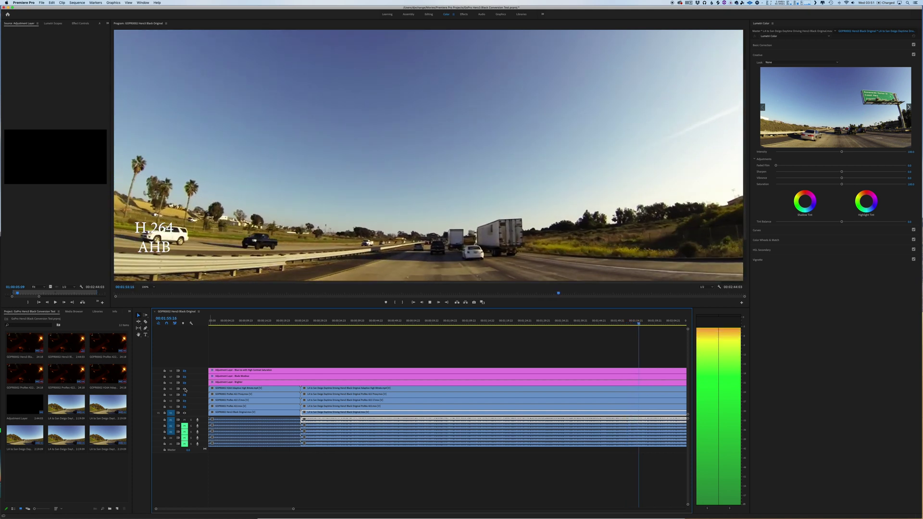
click(185, 371)
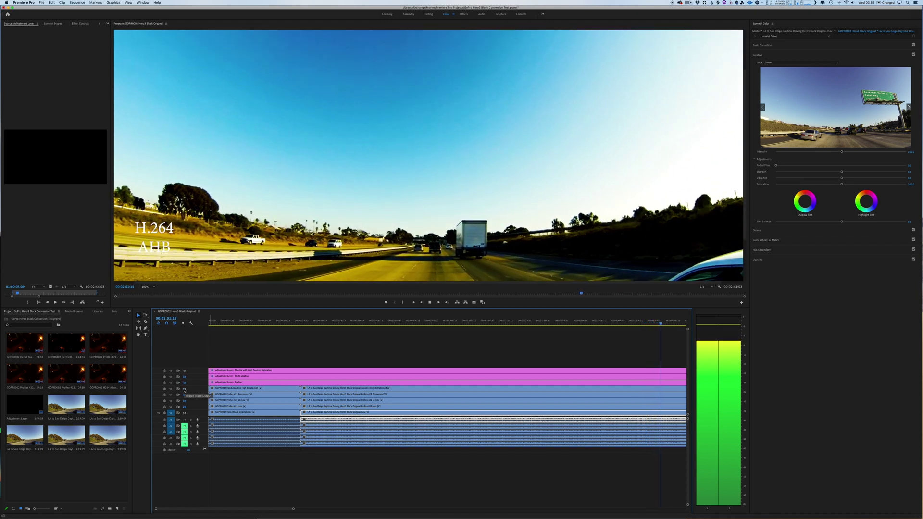
click(185, 390)
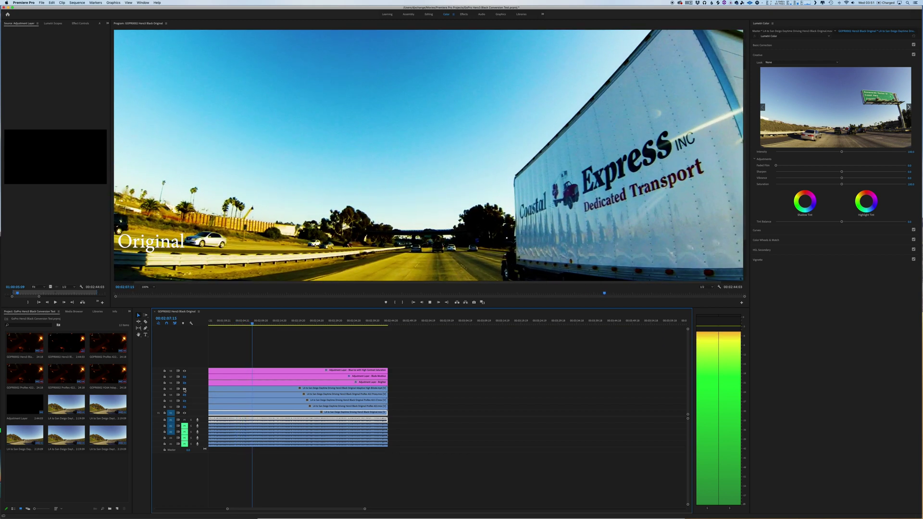
- Stop playback, jump to the night clip near 00:00:03:23 and play it
key(space)
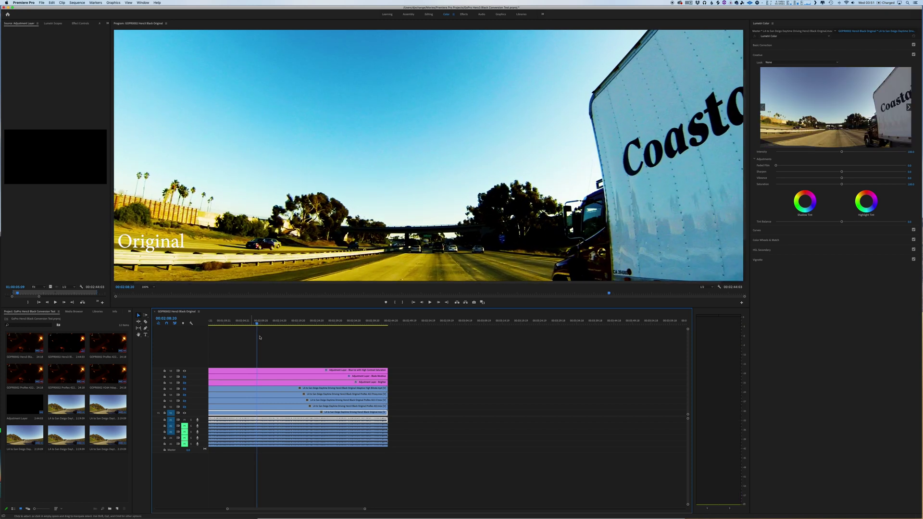
scroll(259, 337, up, 10)
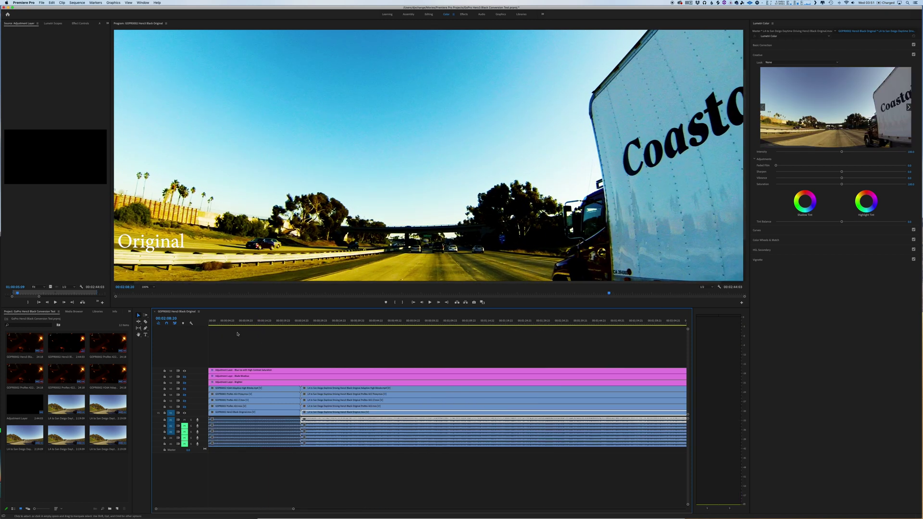
click(224, 325)
key(space)
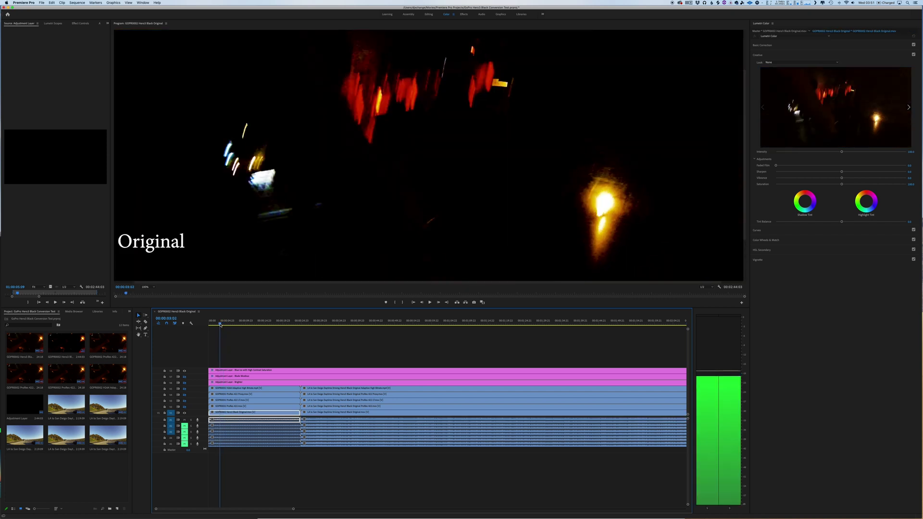
- Turn off the V8 contrast look, toggle the V7 magenta look on and off, then play and stop
click(185, 372)
click(185, 377)
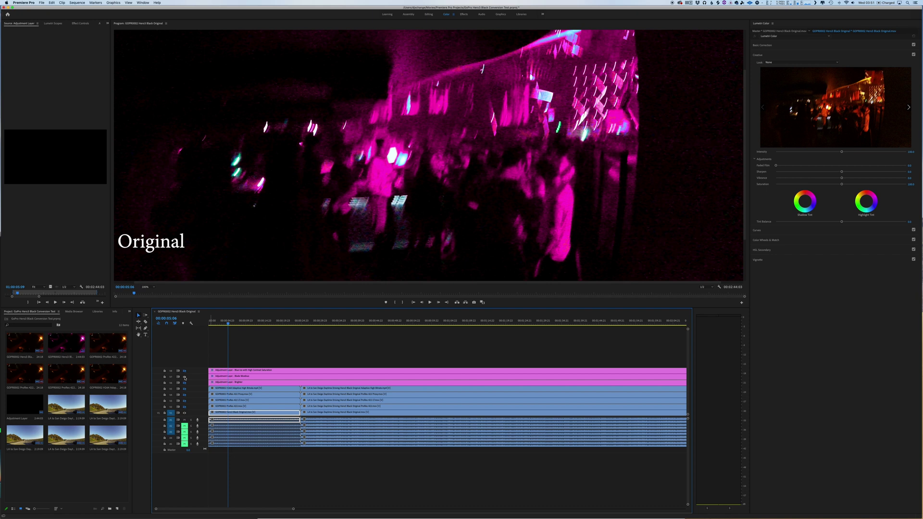
click(184, 378)
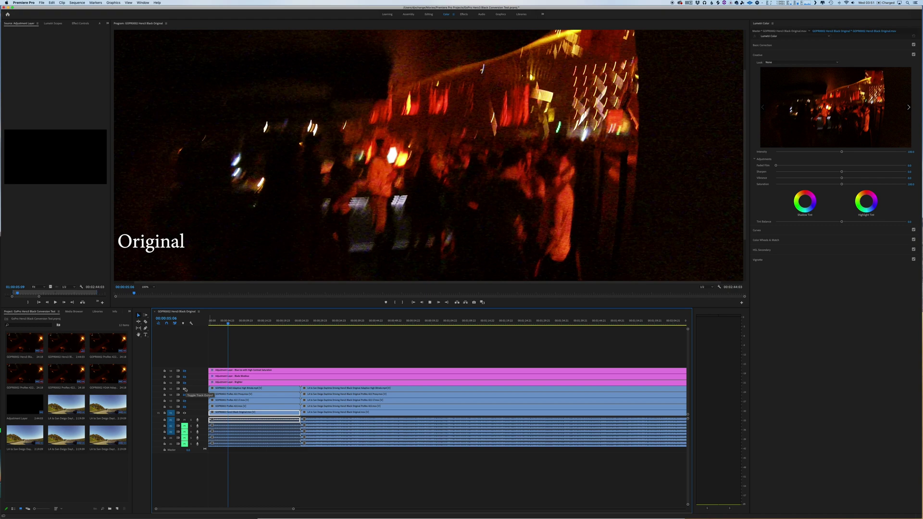
key(space)
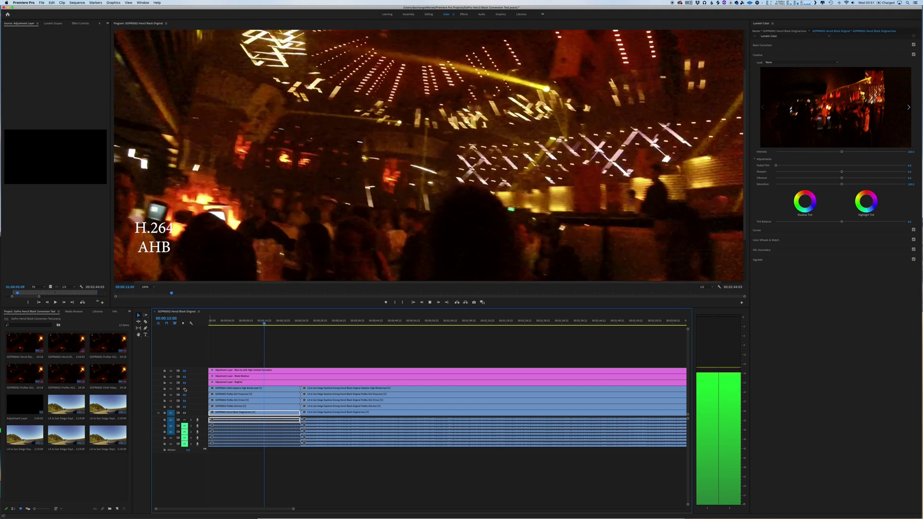
key(space)
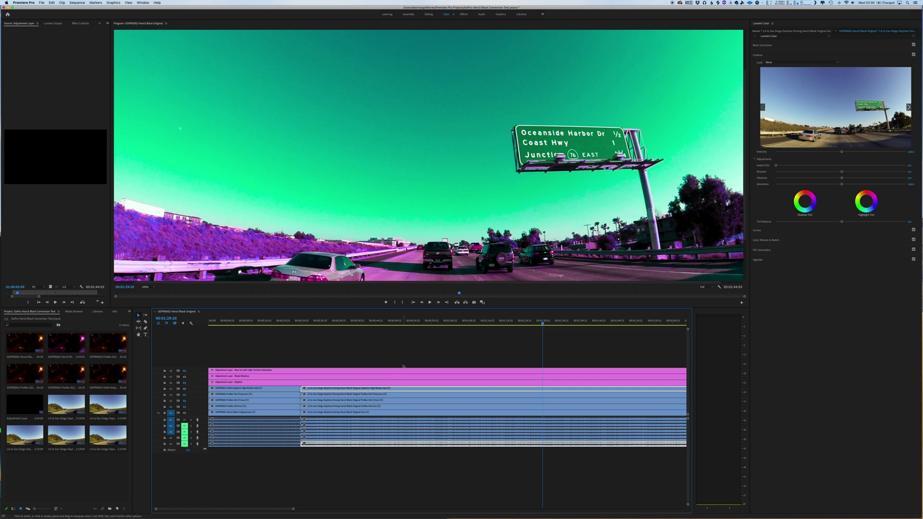
- Launch Adobe Media Encoder 2020 from Spotlight with 'med' to view its queue of Done encodes
key(super+space)
text(med)
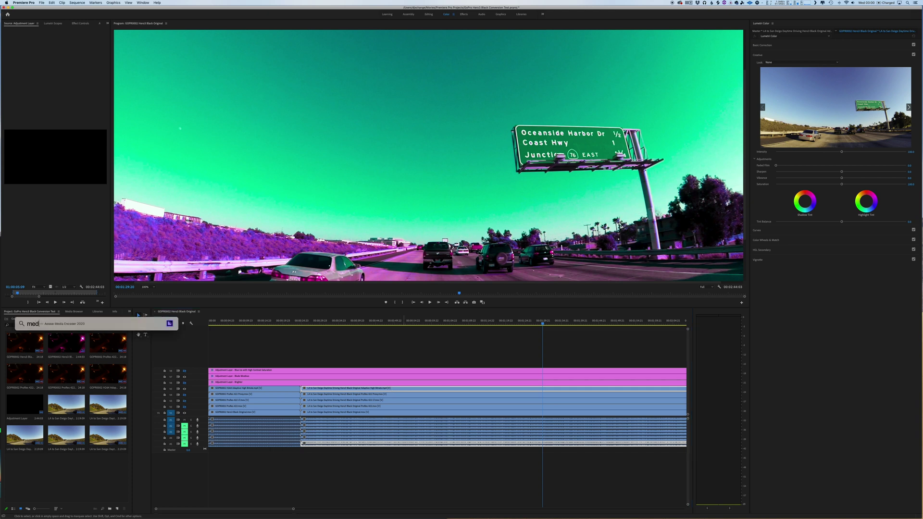
key(Return)
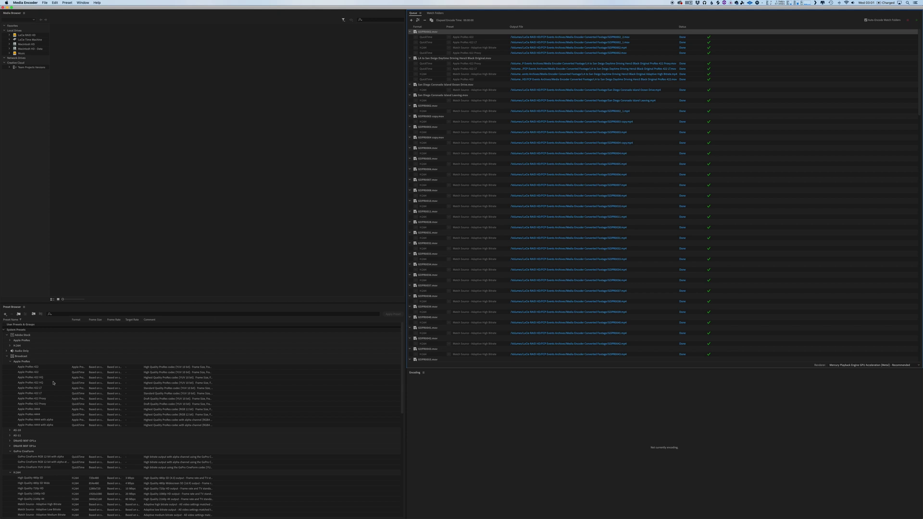
- Check the H.264 Match Source - Adaptive High Bitrate preset's tooltip details, then go back to Premiere Pro
scroll(43, 445, down, 5)
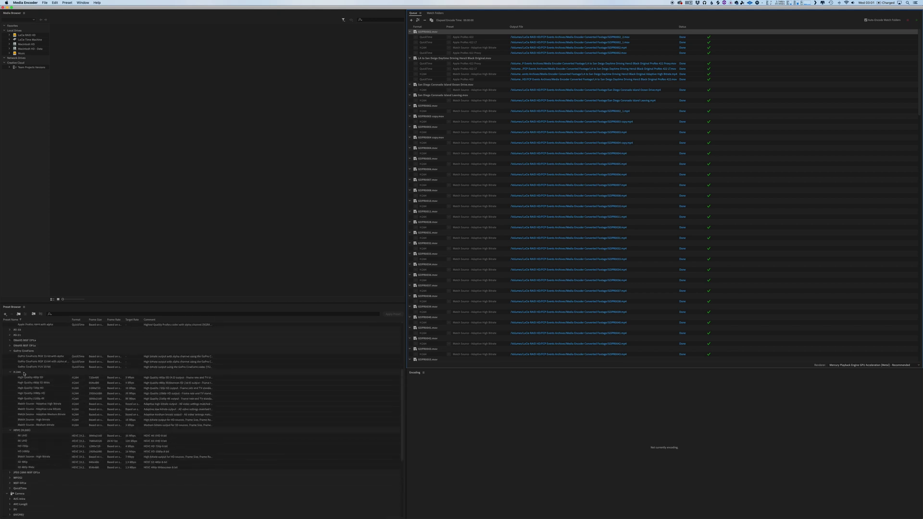
click(53, 405)
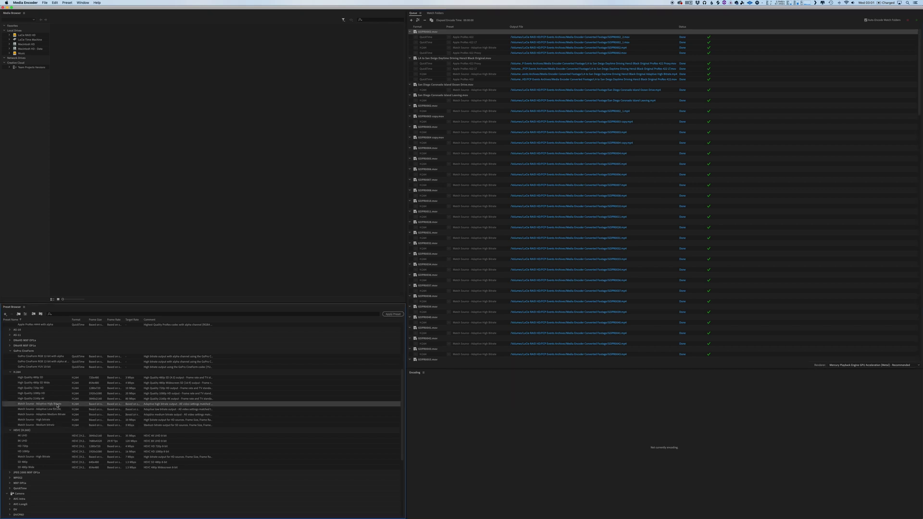
mouse_move(57, 405)
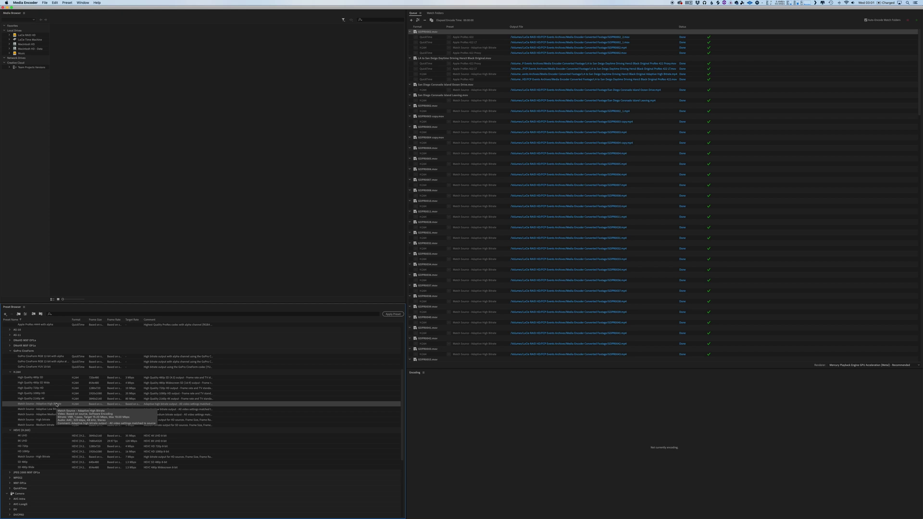
key(super+Tab)
key(super+Tab)
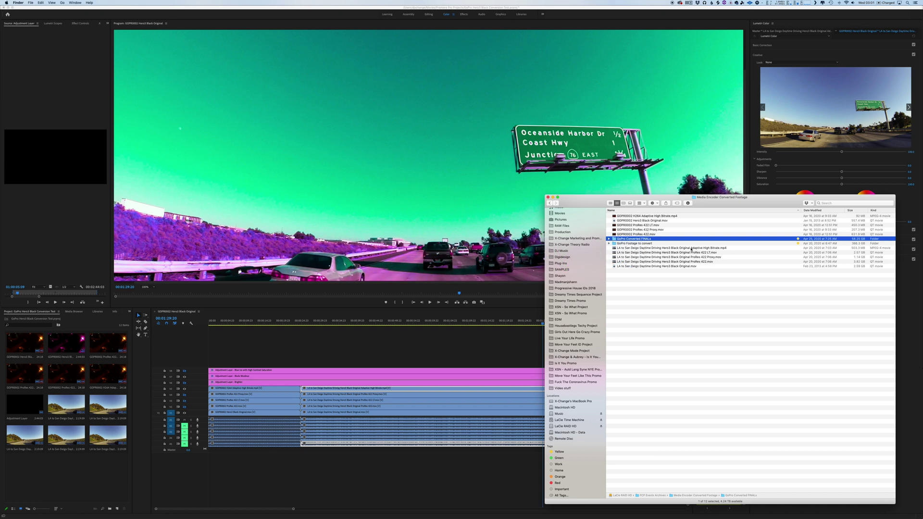
- Open the LA to San Diego Adaptive High Bitrate .mp4 in QuickTime and show its Movie Inspector
double_click(691, 248)
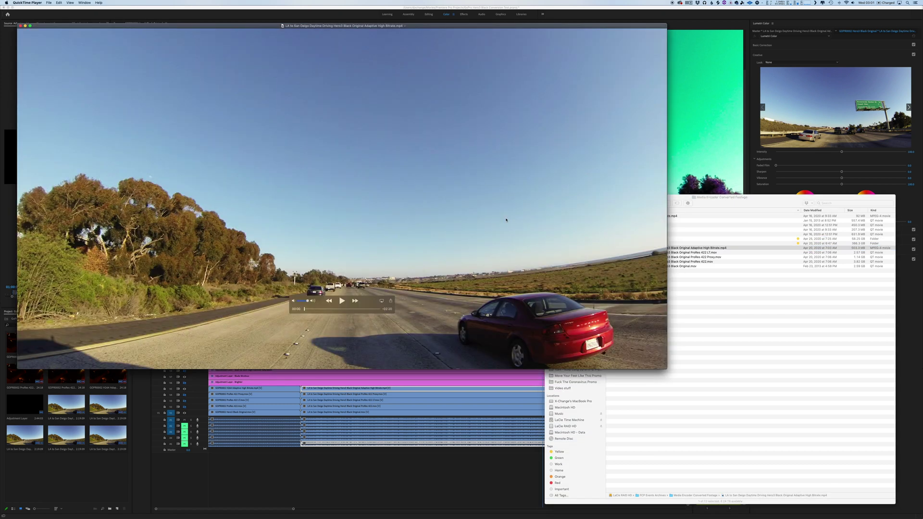
key(super+i)
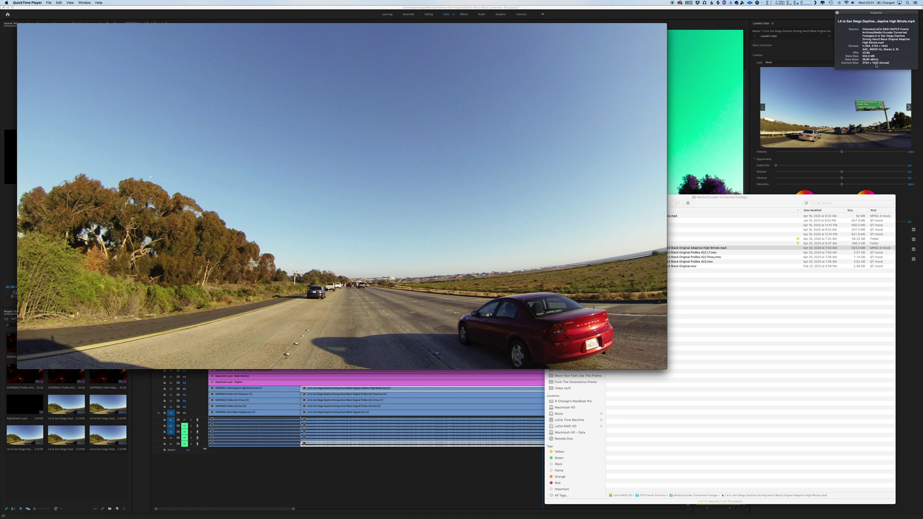
- In Premiere Pro, disable the V8, V7 and V6 adjustment layers to show ungraded colours
click(756, 12)
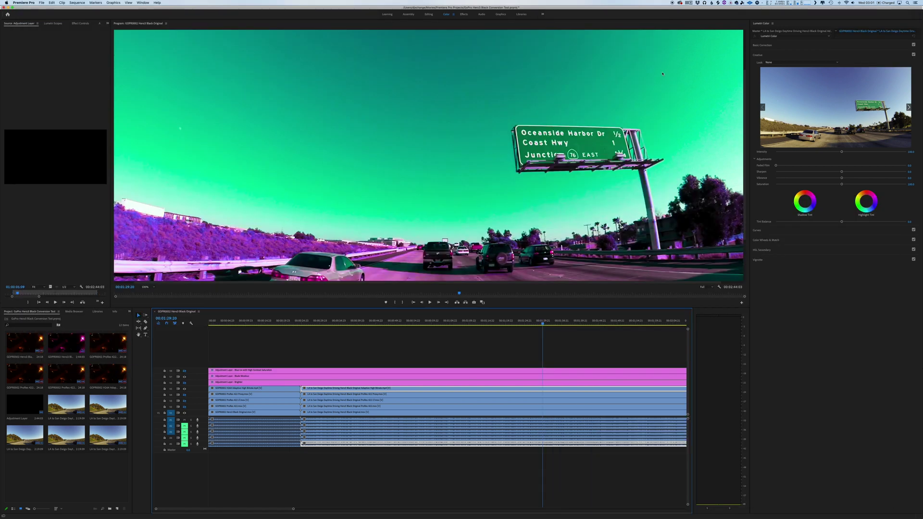
click(184, 371)
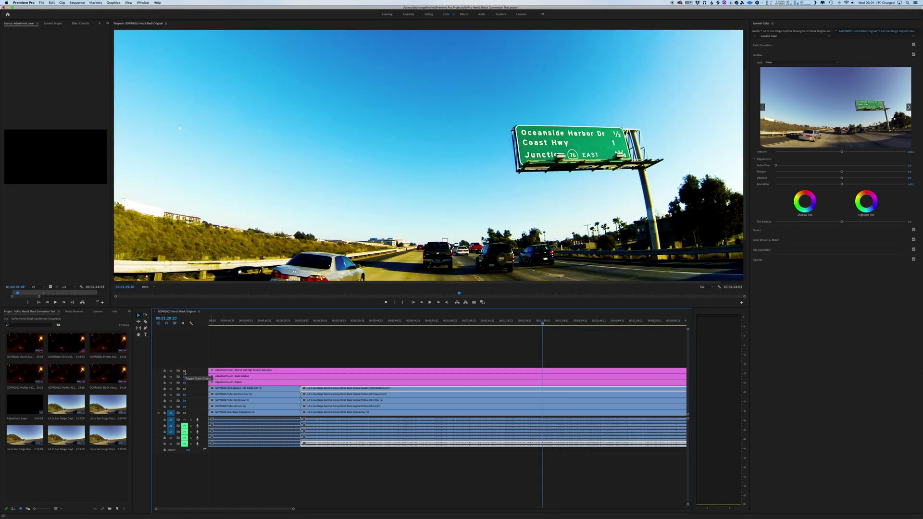
click(184, 377)
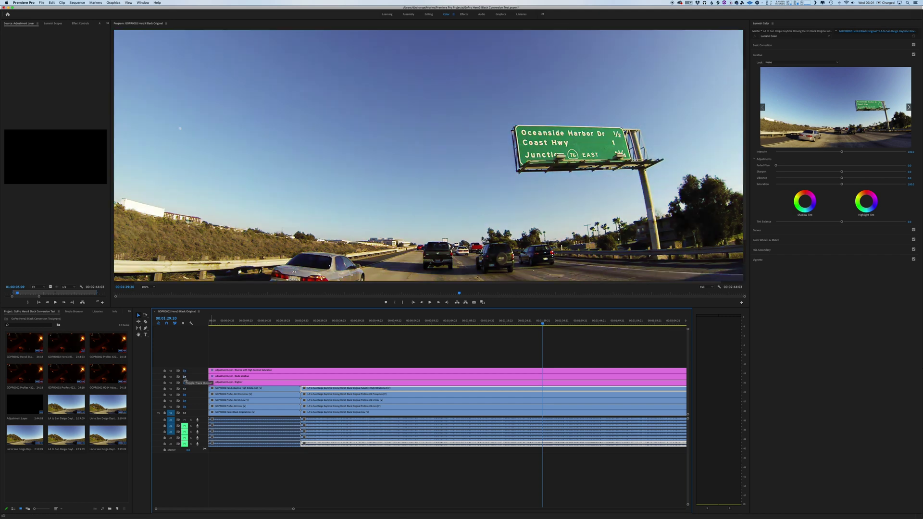
click(185, 383)
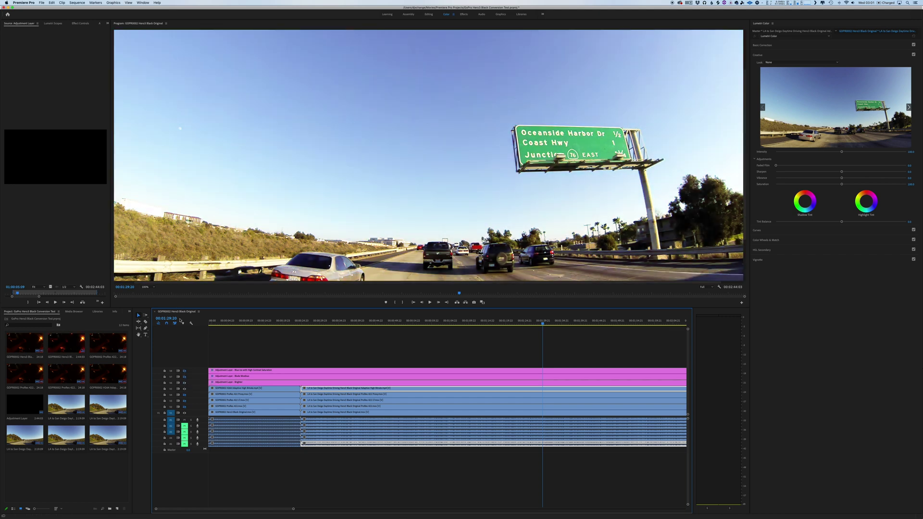